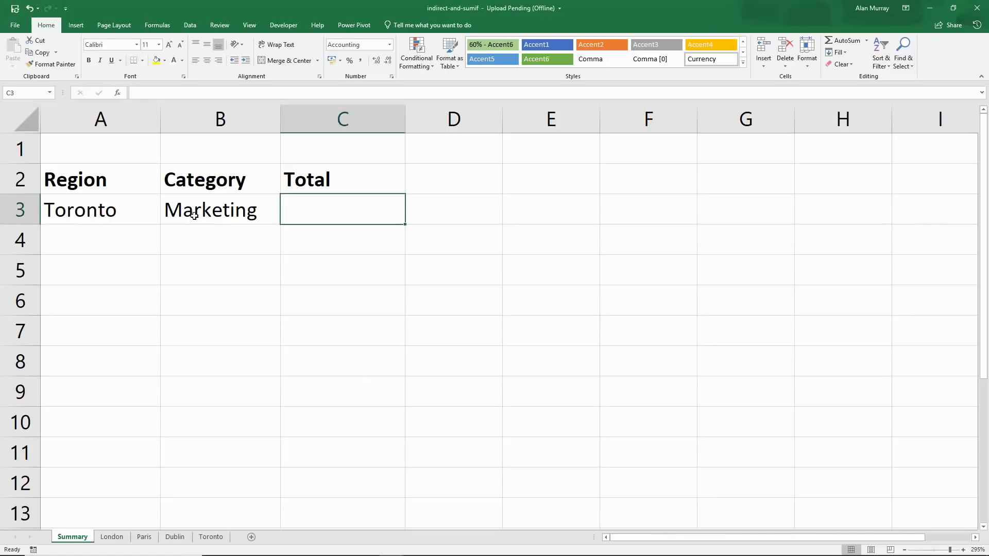
# - Check the A3 Region and B3 Category drop-down lists, leaving Toronto and Marketing unchanged
pyautogui.press('Left')
pyautogui.click(137, 214)
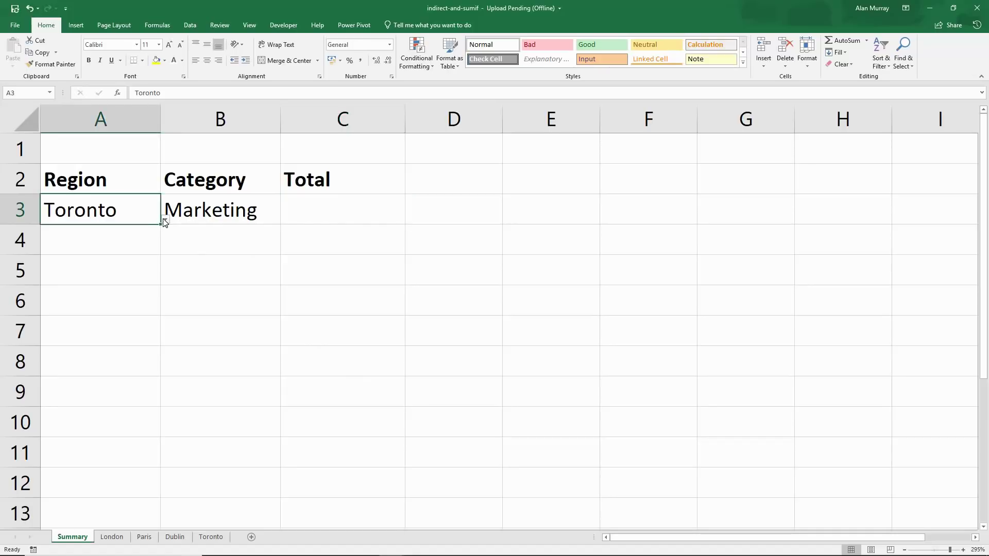
pyautogui.click(166, 220)
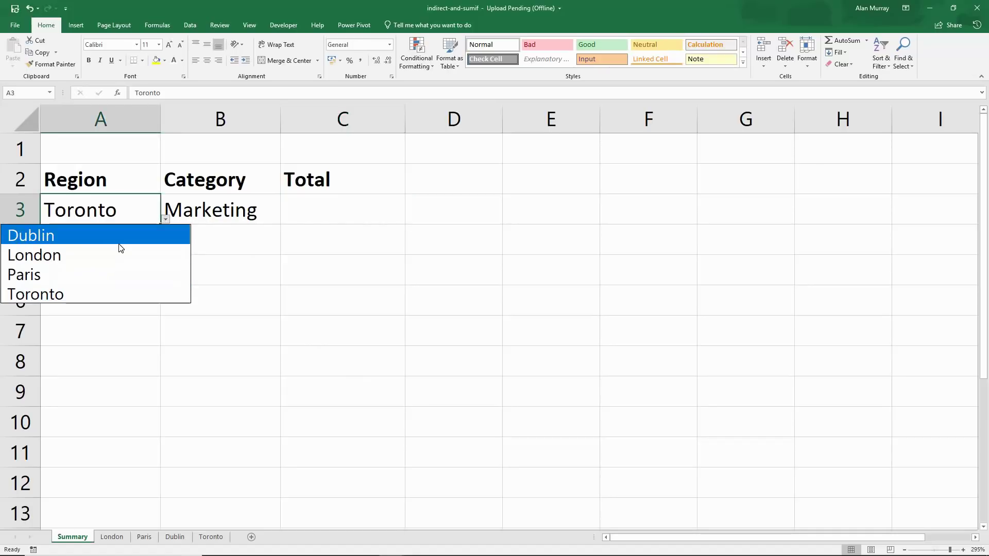
pyautogui.press('Escape')
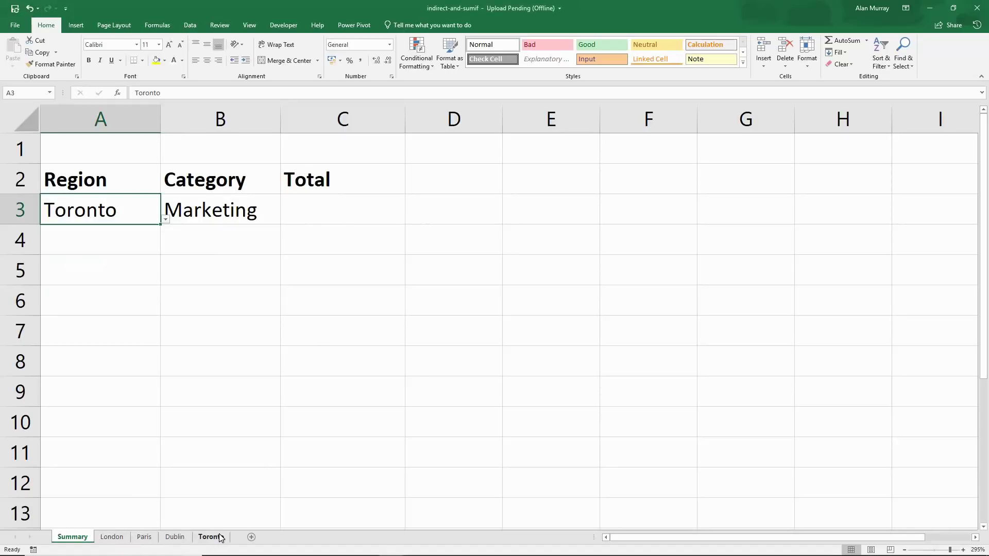
pyautogui.click(240, 212)
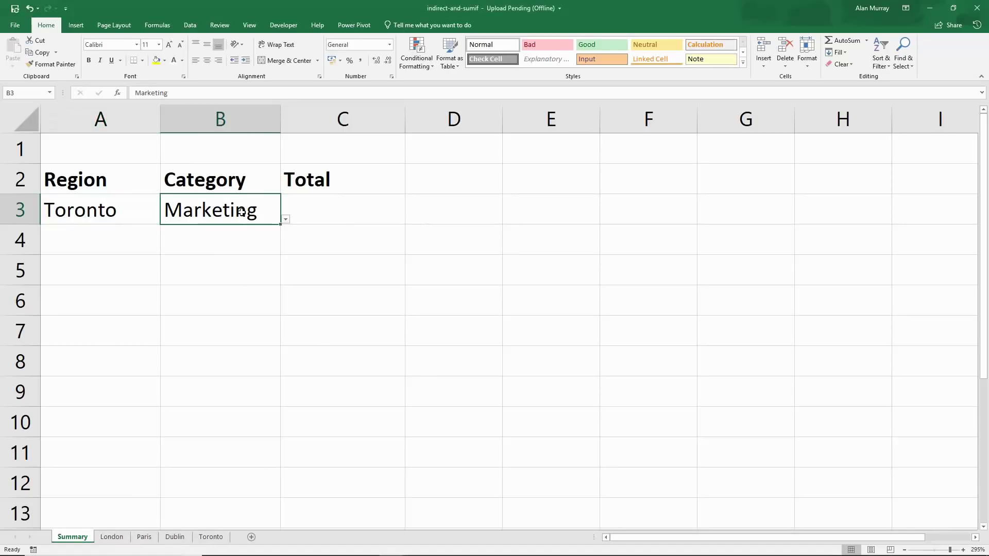
pyautogui.click(285, 220)
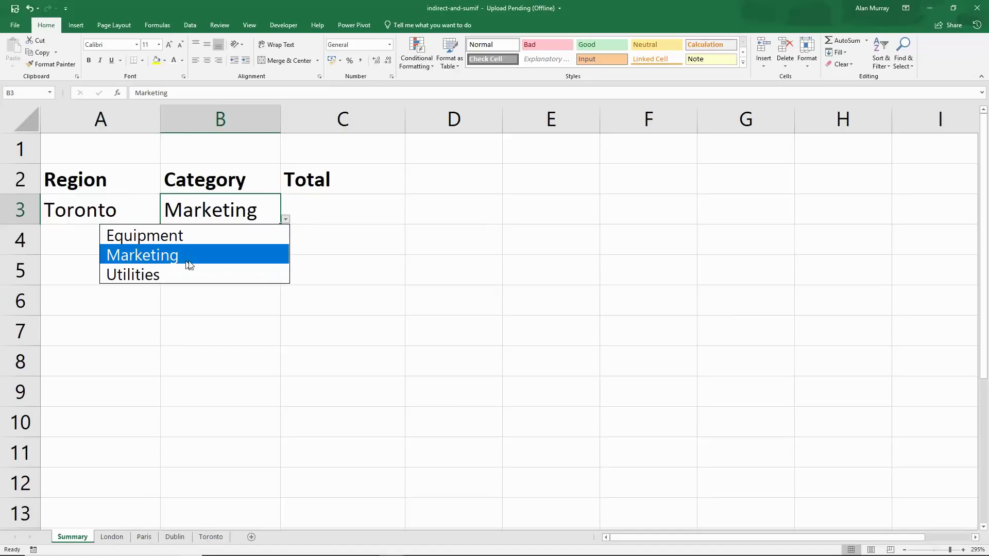
pyautogui.click(314, 250)
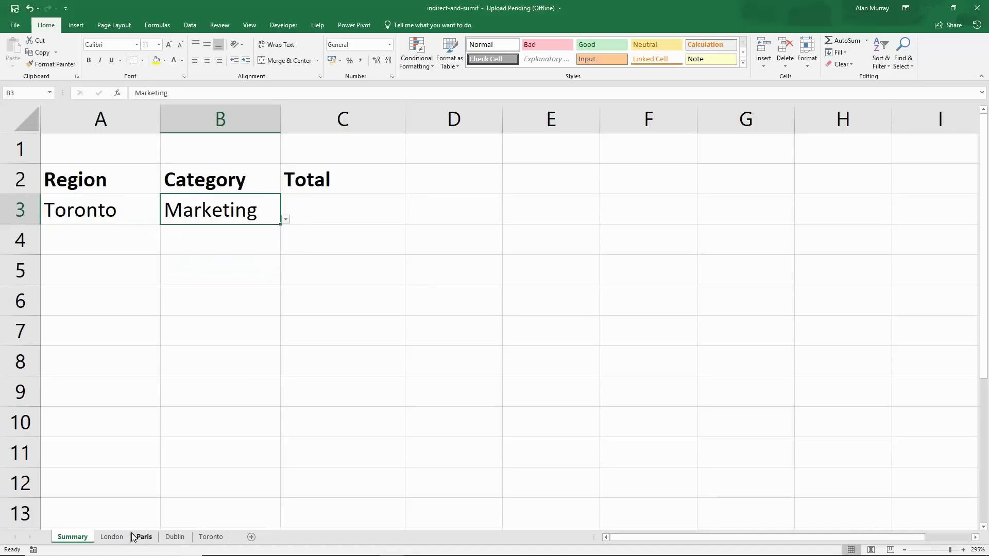
# - Review the Paris sheet's Category and Expense columns by selecting ranges in them
pyautogui.click(149, 541)
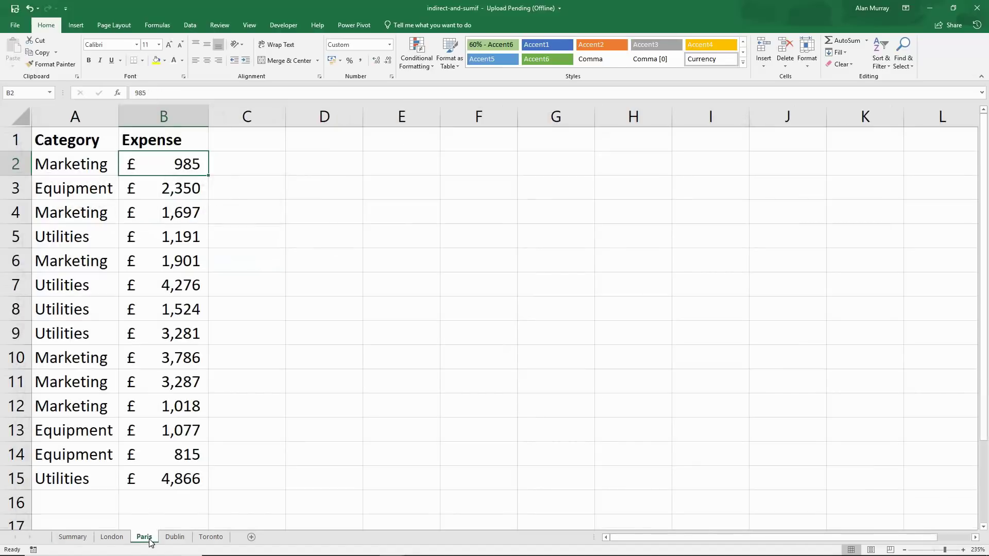
pyautogui.moveTo(92, 161); pyautogui.dragTo(72, 400)
pyautogui.moveTo(135, 189); pyautogui.dragTo(137, 288)
pyautogui.click(212, 333)
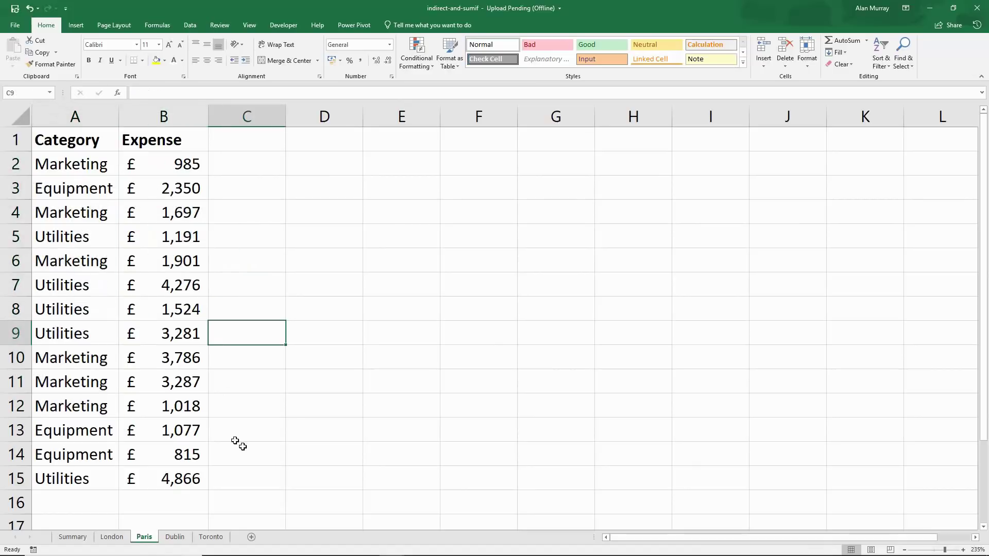
# - Review the Dublin sheet's Category and Expense columns the same way
pyautogui.click(183, 539)
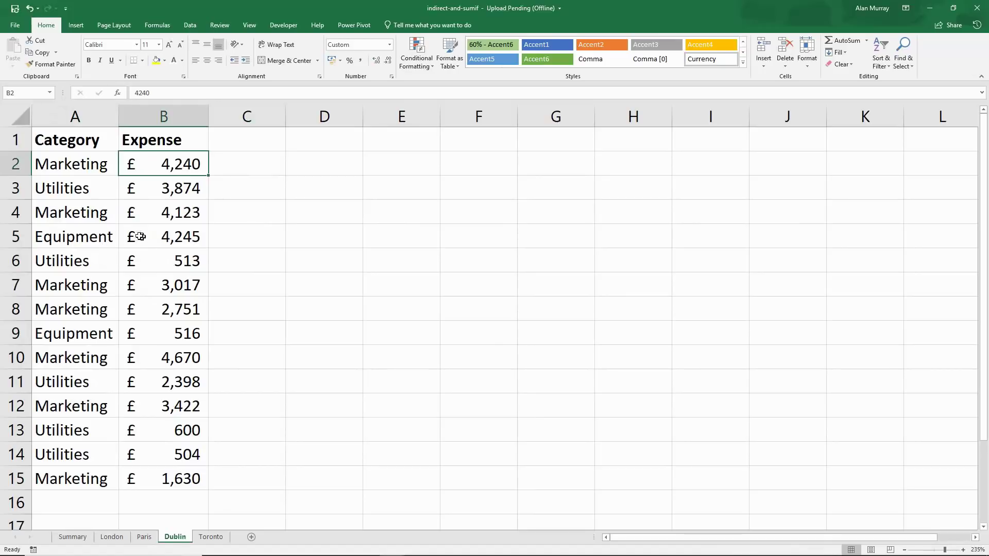
pyautogui.moveTo(103, 203); pyautogui.dragTo(103, 286)
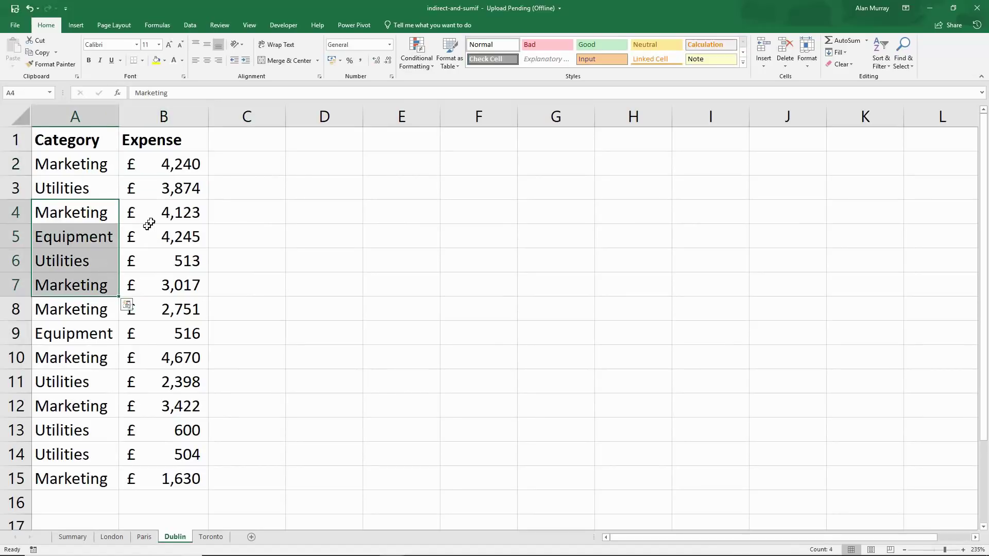
pyautogui.moveTo(149, 223); pyautogui.dragTo(193, 281)
pyautogui.click(110, 337)
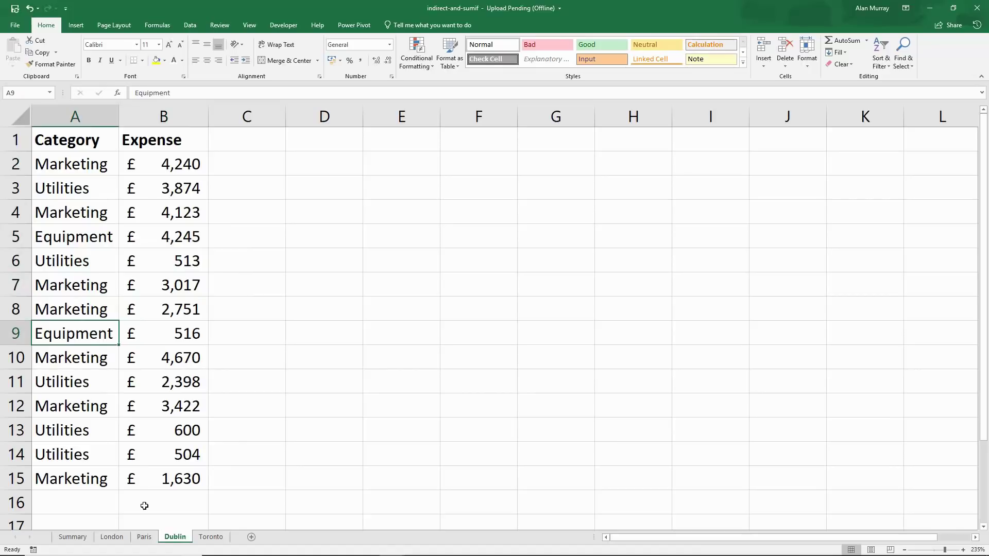
pyautogui.click(72, 538)
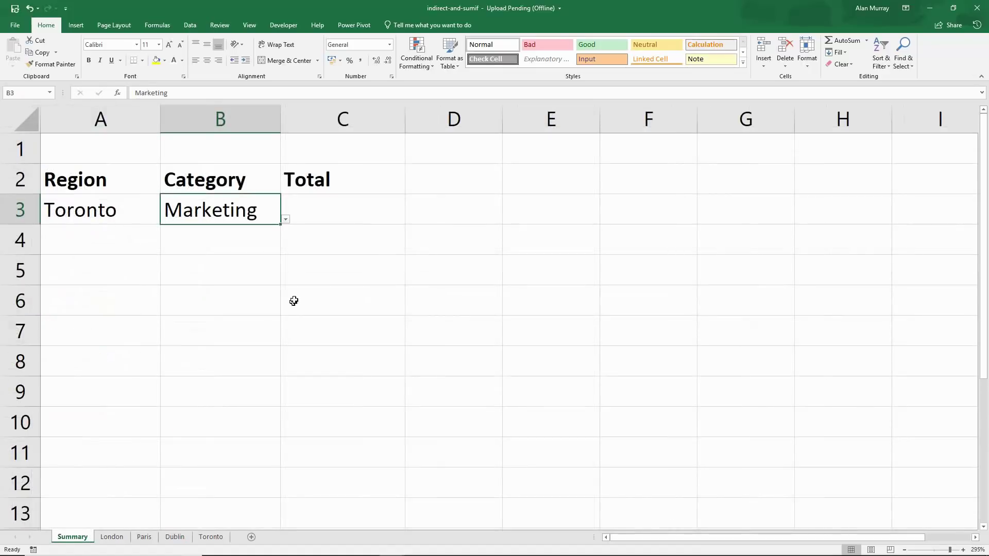
pyautogui.click(333, 202)
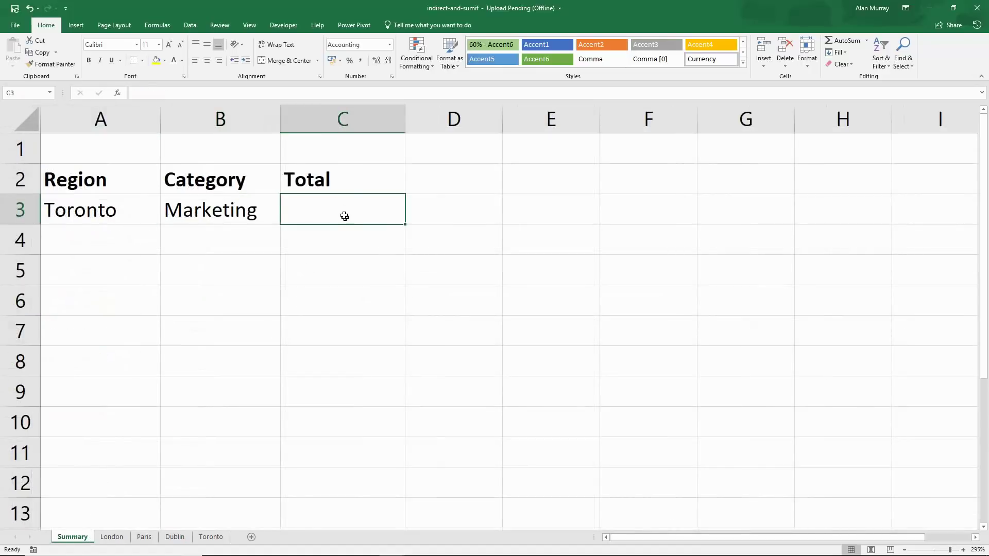
pyautogui.click(269, 214)
pyautogui.click(121, 205)
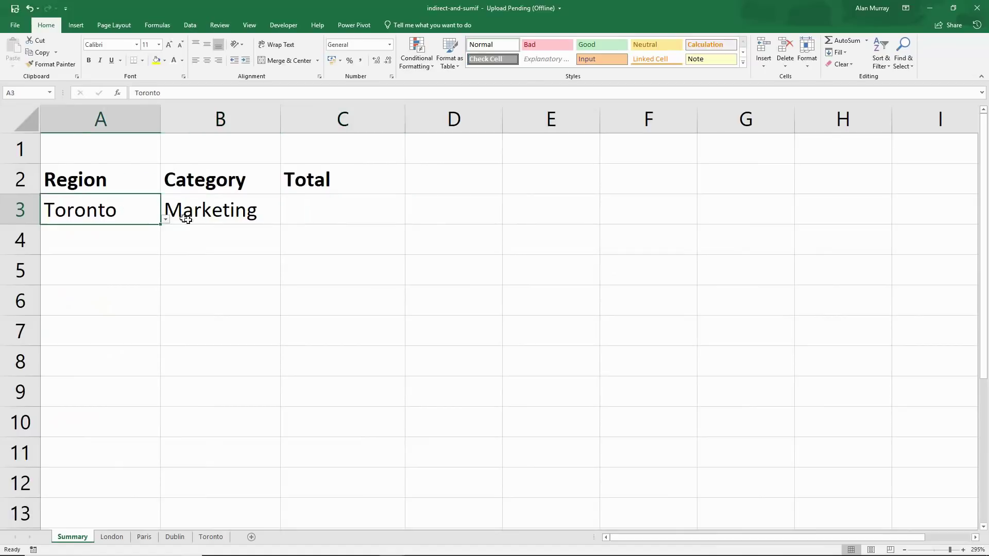
pyautogui.click(241, 213)
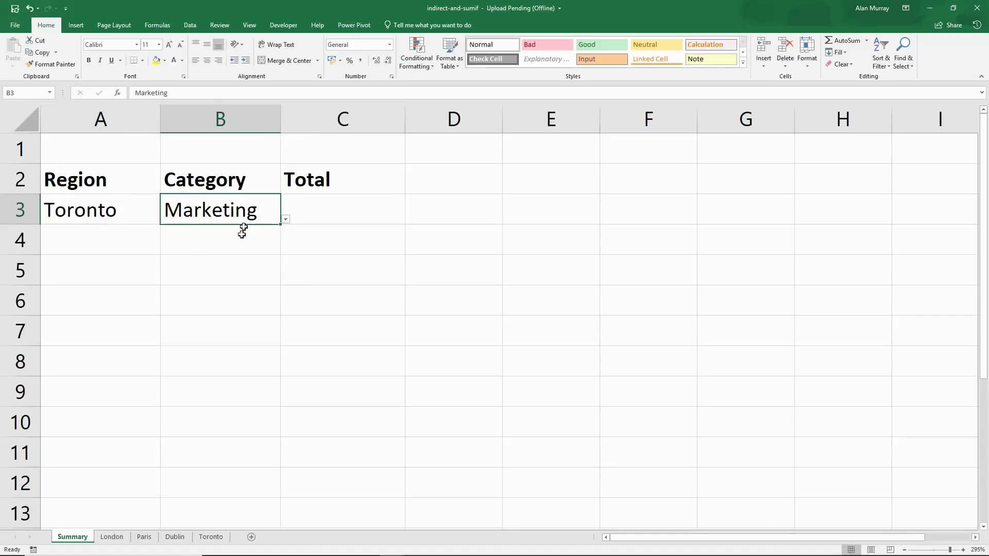
pyautogui.click(126, 212)
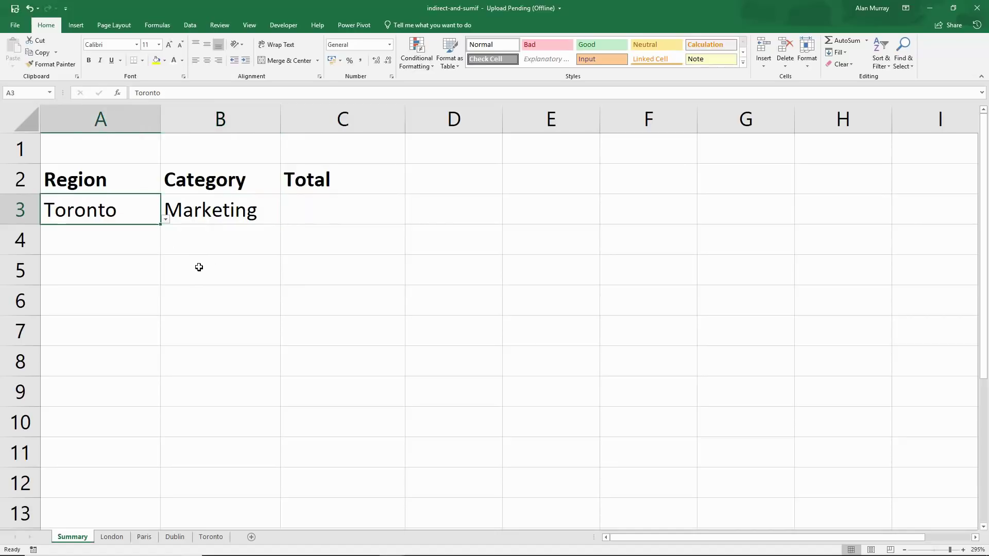
pyautogui.click(166, 220)
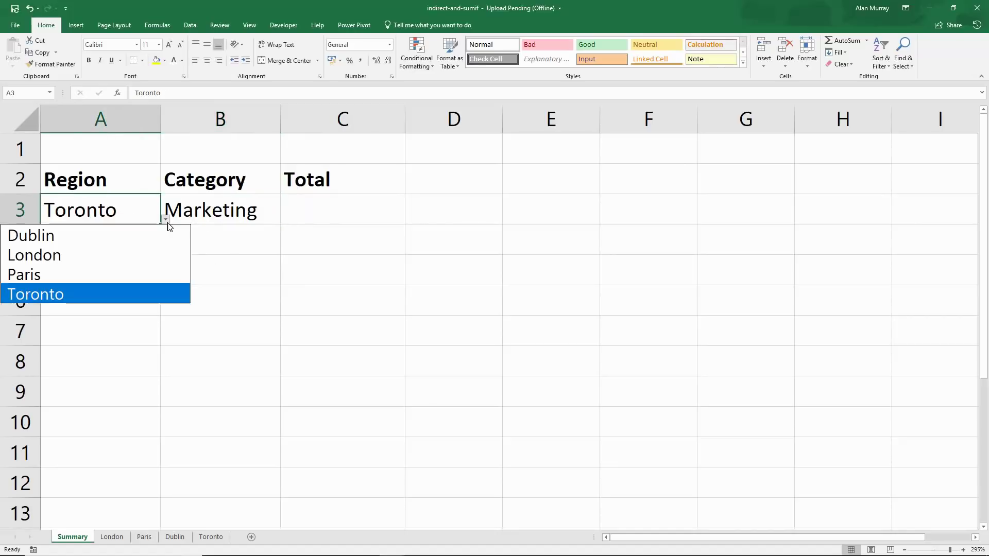
pyautogui.click(274, 268)
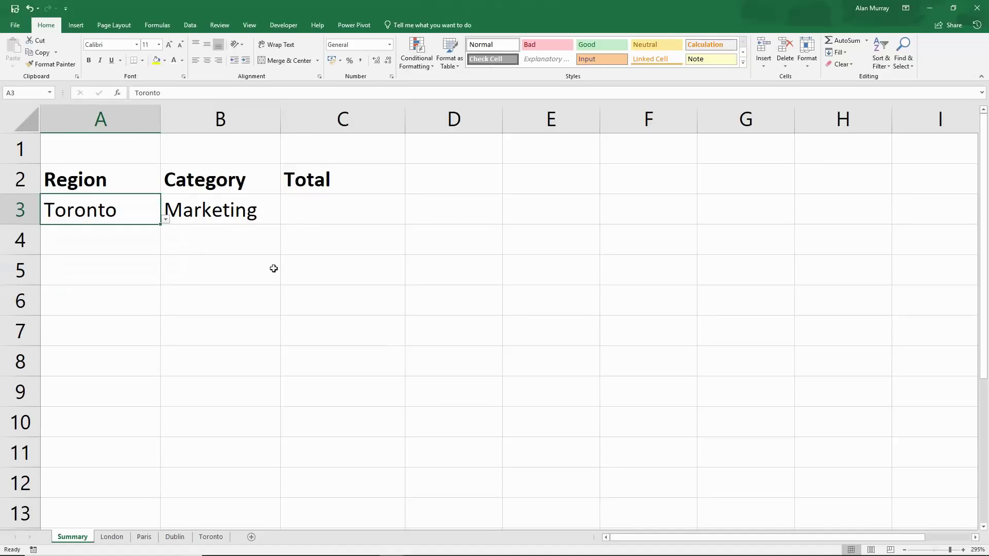
pyautogui.click(368, 215)
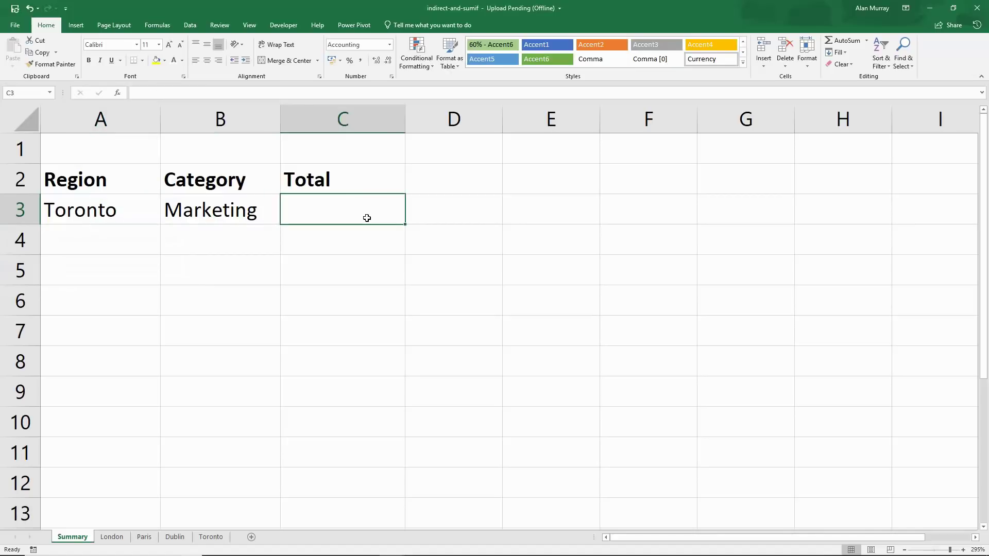
# - Start C3's formula as =SUMIF( with INDIRECT( as its first argument
pyautogui.write('=sum')
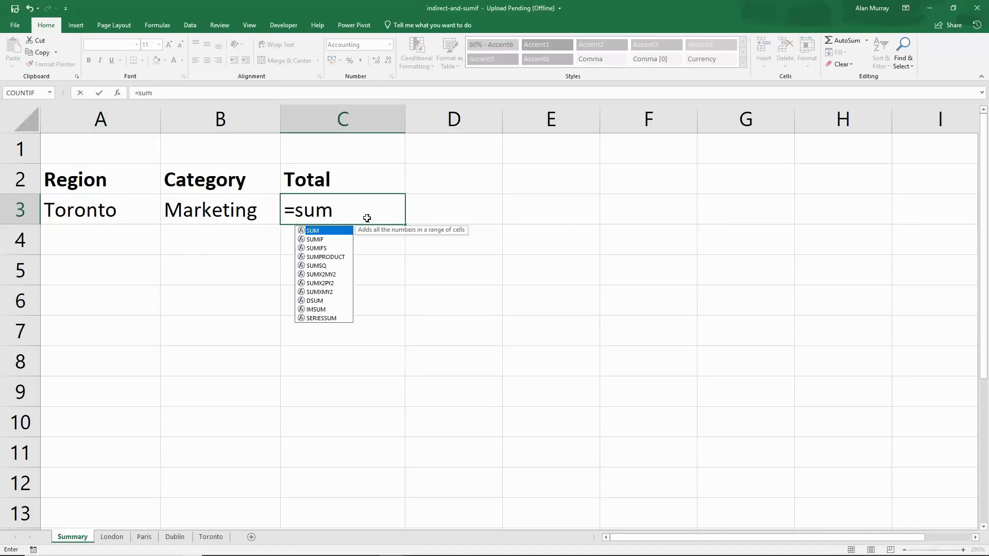
pyautogui.press('Down')
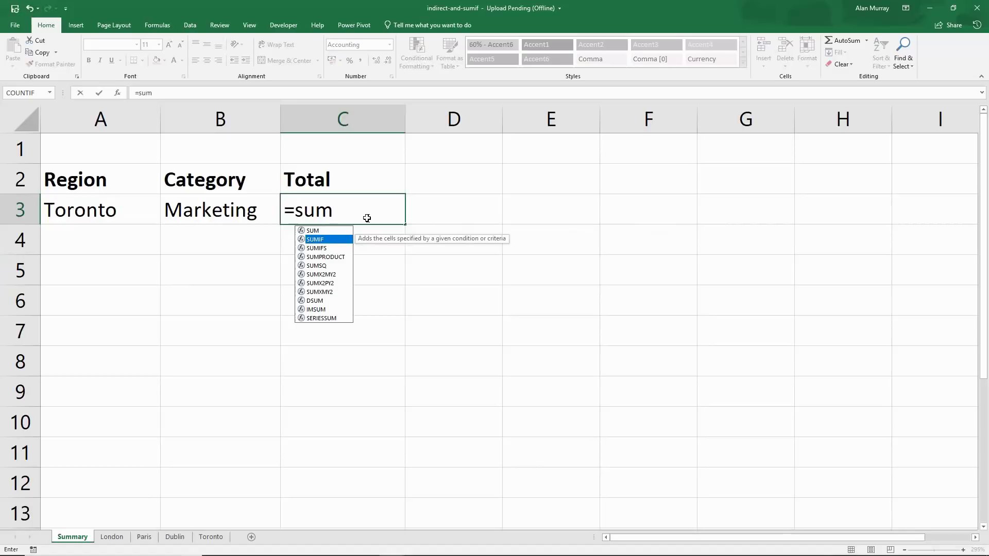
pyautogui.press('Tab')
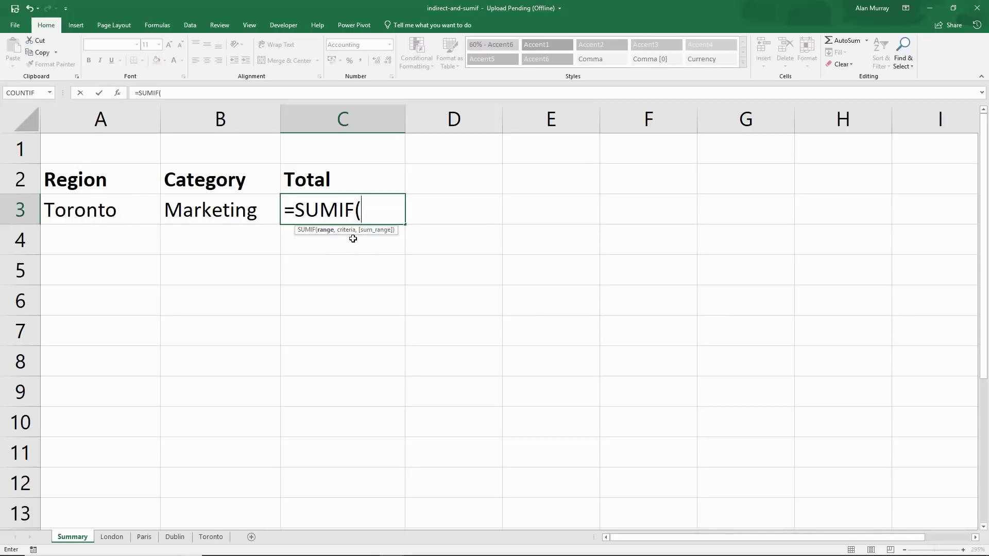
pyautogui.write('indirec')
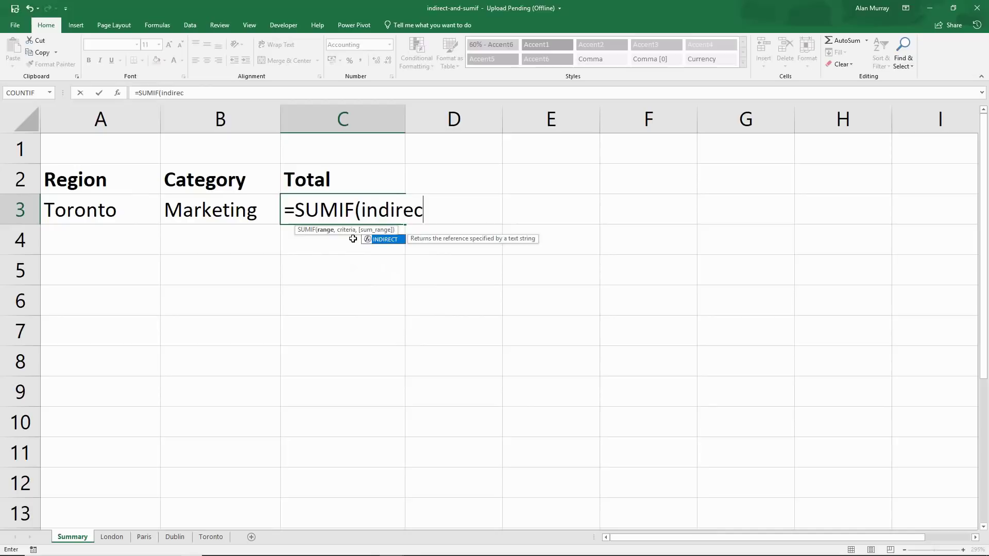
pyautogui.write('t(')
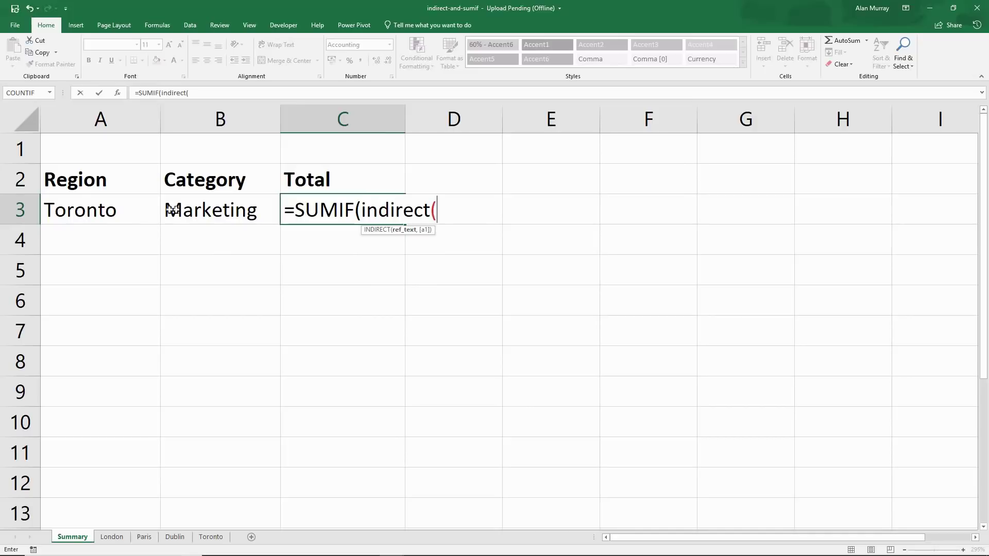
# - Build the range argument INDIRECT(A3&"!A:A") followed by a comma
pyautogui.click(144, 209)
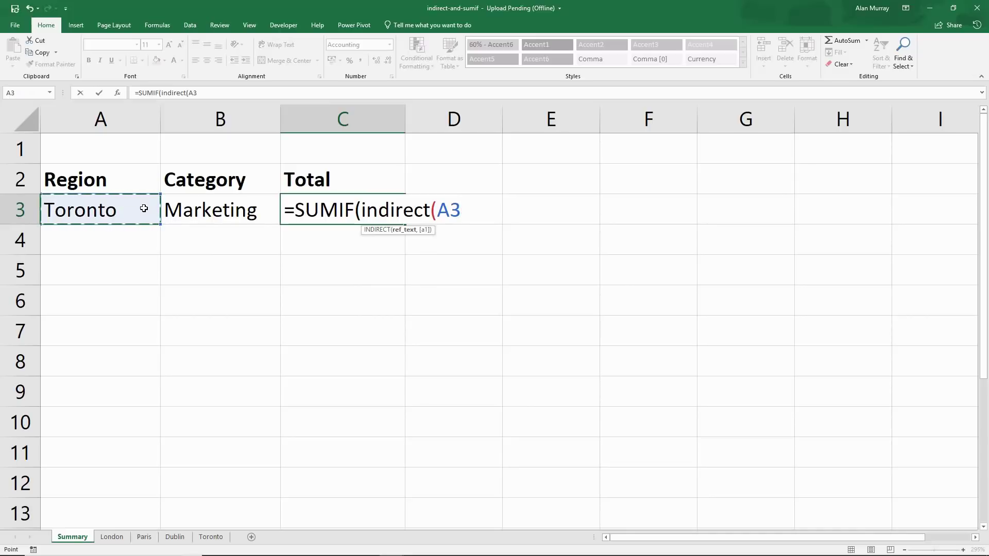
pyautogui.write('&')
pyautogui.write('"!')
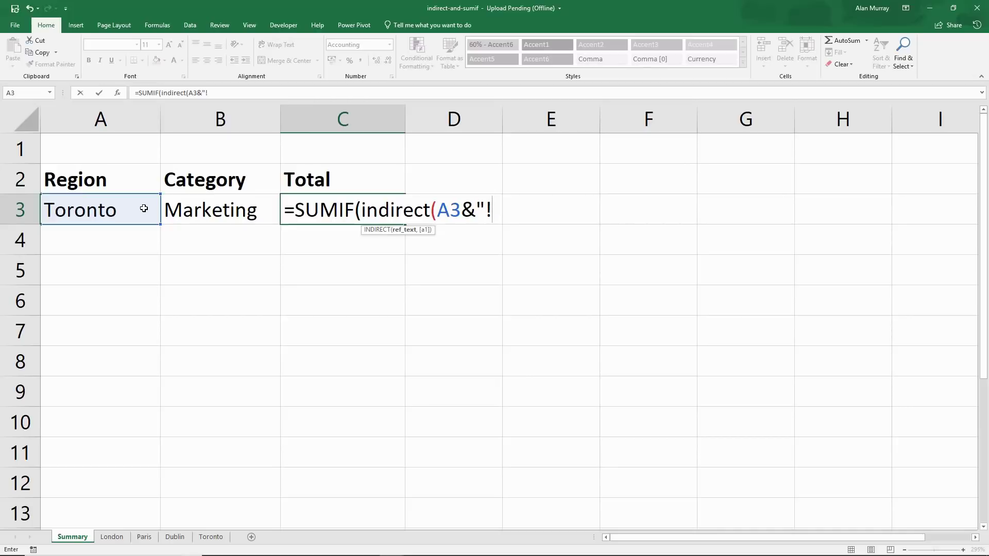
pyautogui.write('A:A')
pyautogui.write('"')
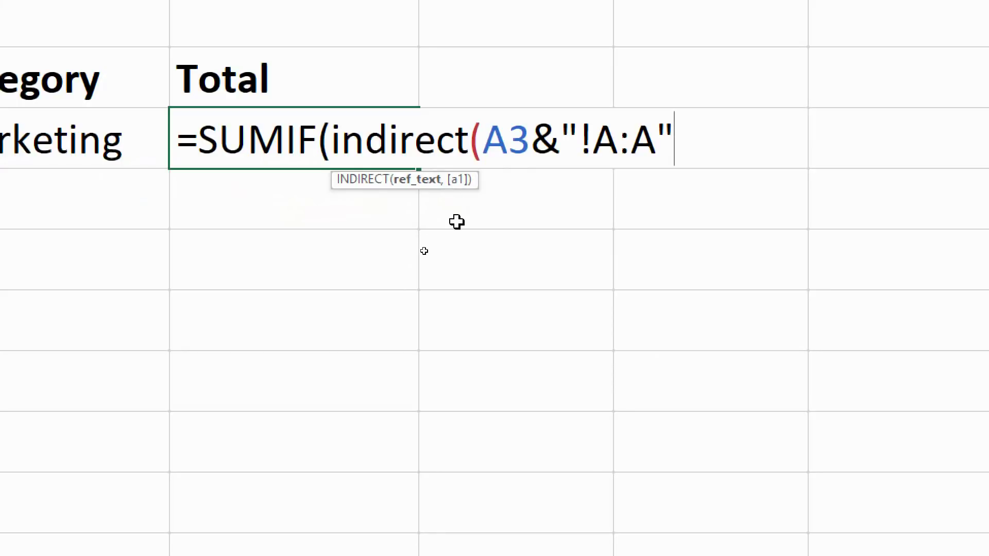
pyautogui.write(')')
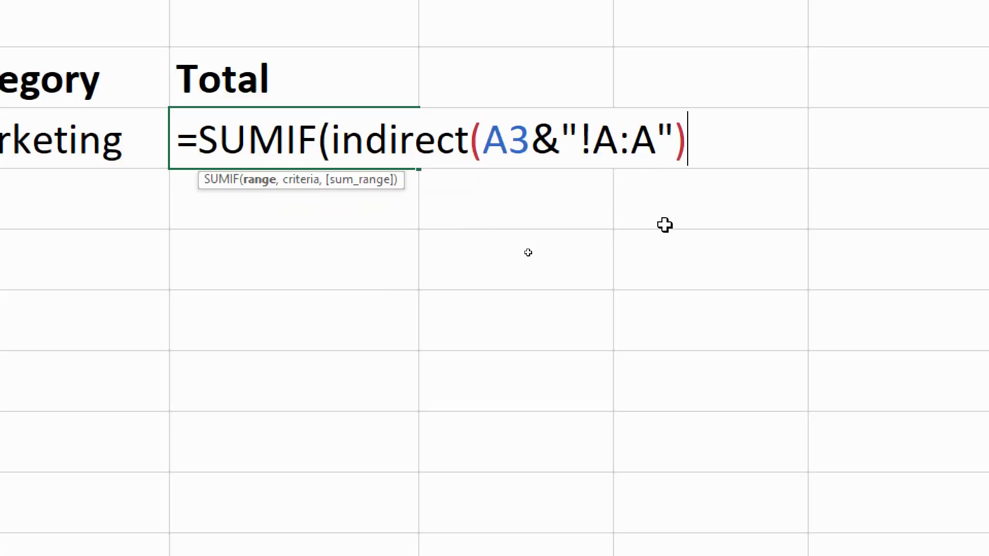
pyautogui.write(',')
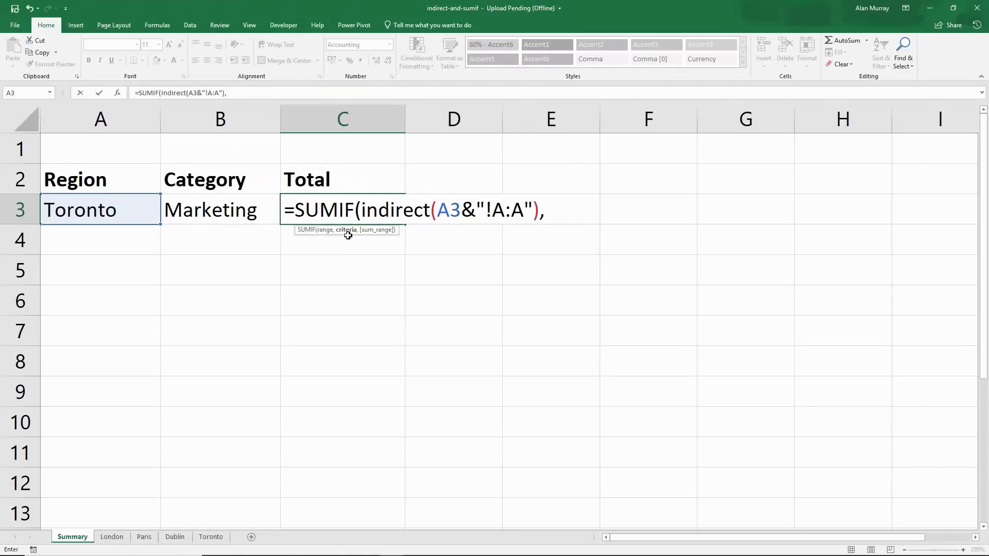
# - Add B3 as the criteria and INDIRECT(A3&"!B:B") as the sum range, closing the formula
pyautogui.click(248, 215)
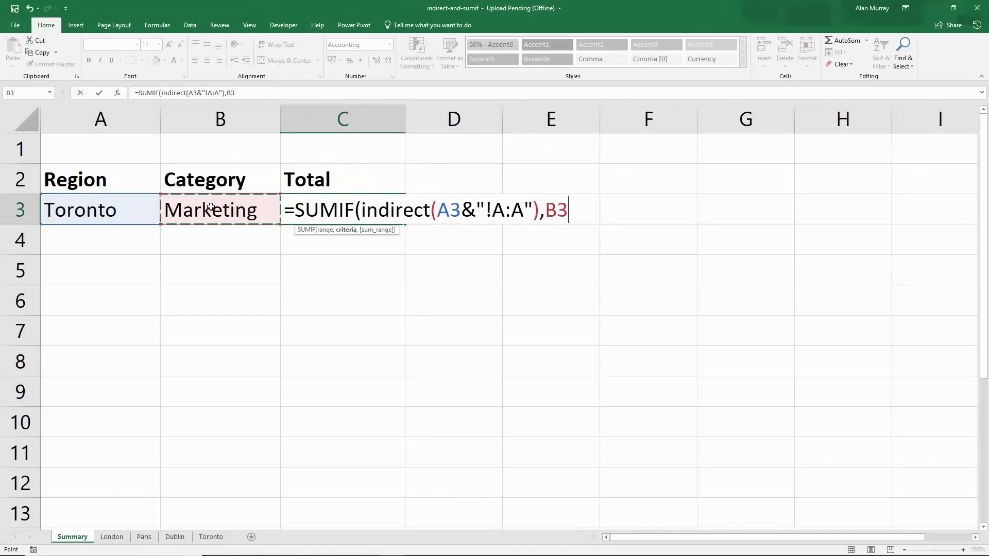
pyautogui.write(',')
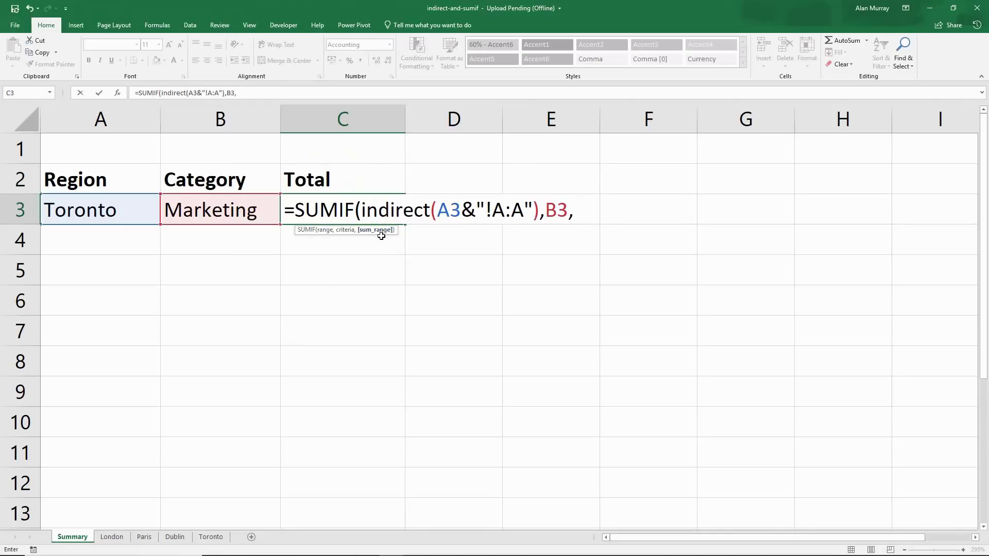
pyautogui.write('indirect')
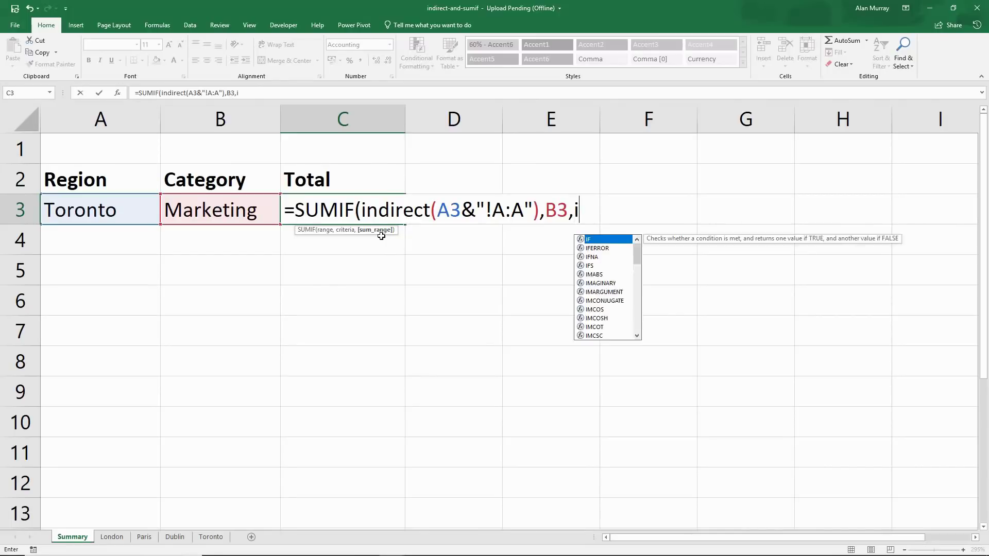
pyautogui.write('(')
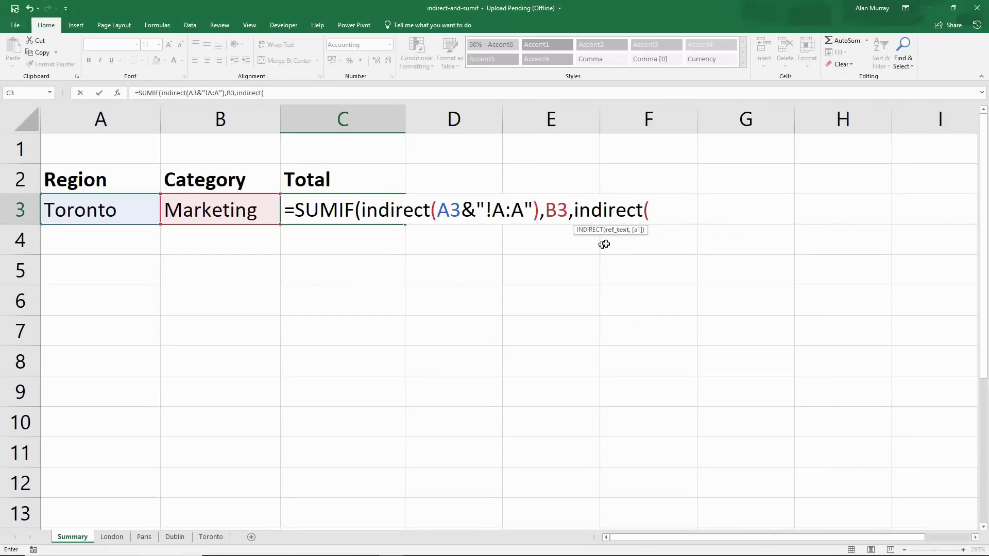
pyautogui.click(119, 210)
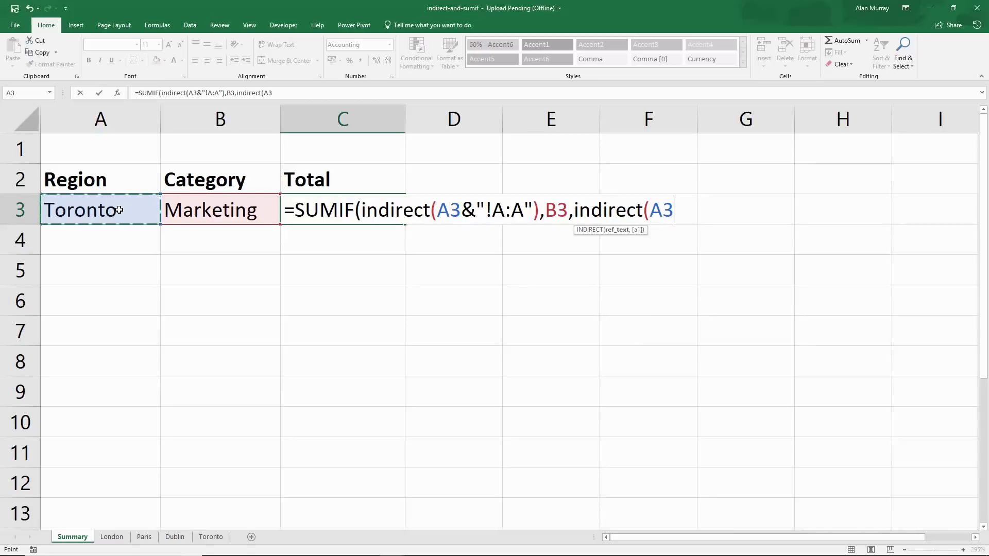
pyautogui.write('&')
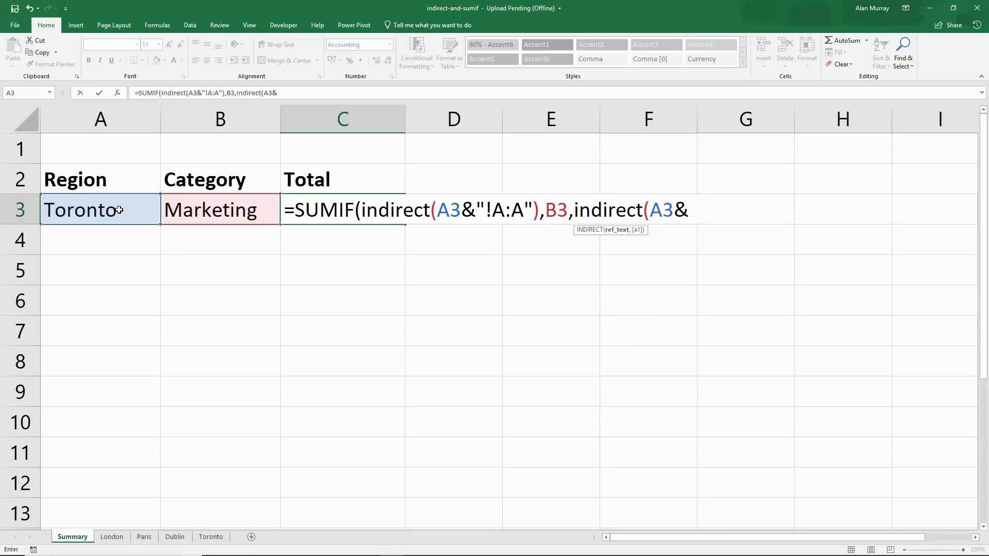
pyautogui.write('"!B:B")')
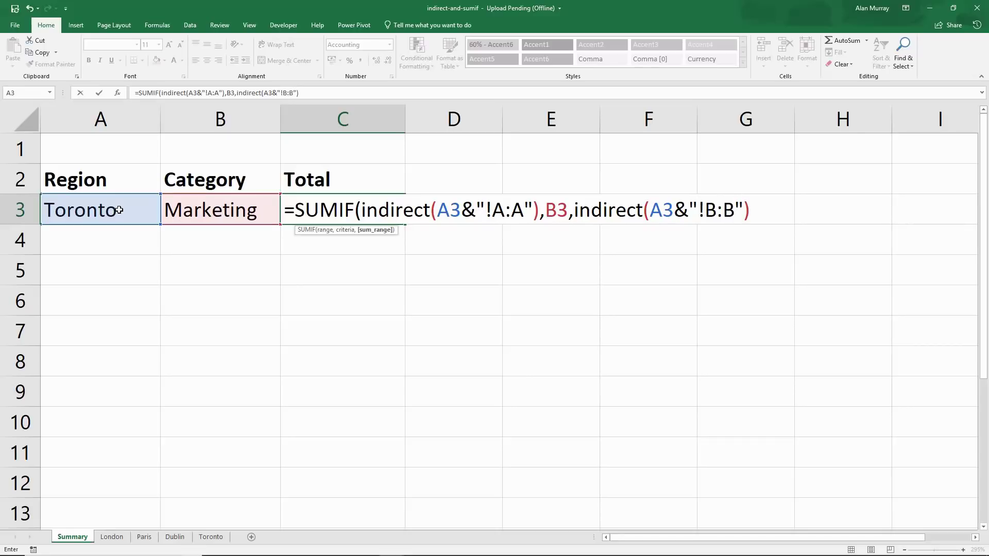
pyautogui.write(')')
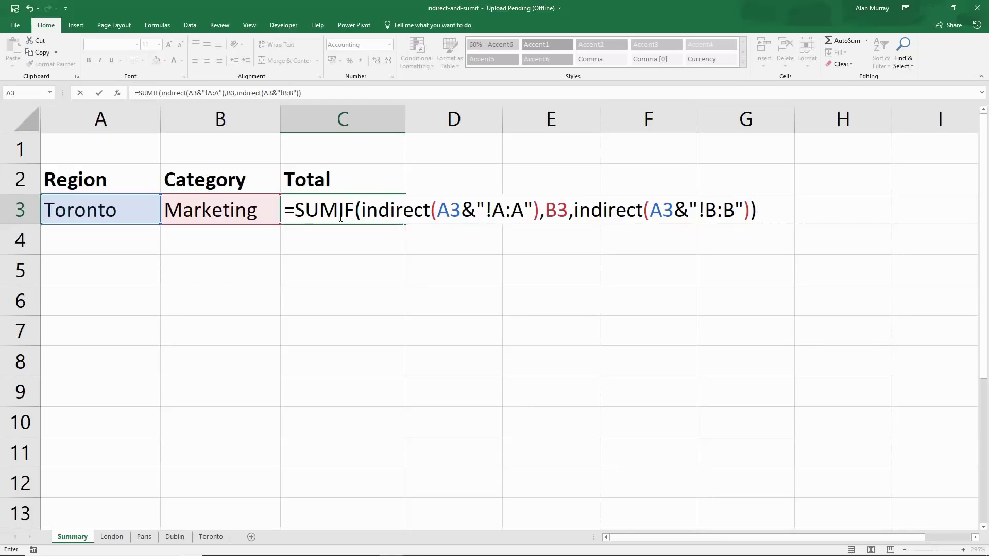
# - Commit the SUMIF formula in C3 and set the Category in B3 to Equipment
pyautogui.press('Return')
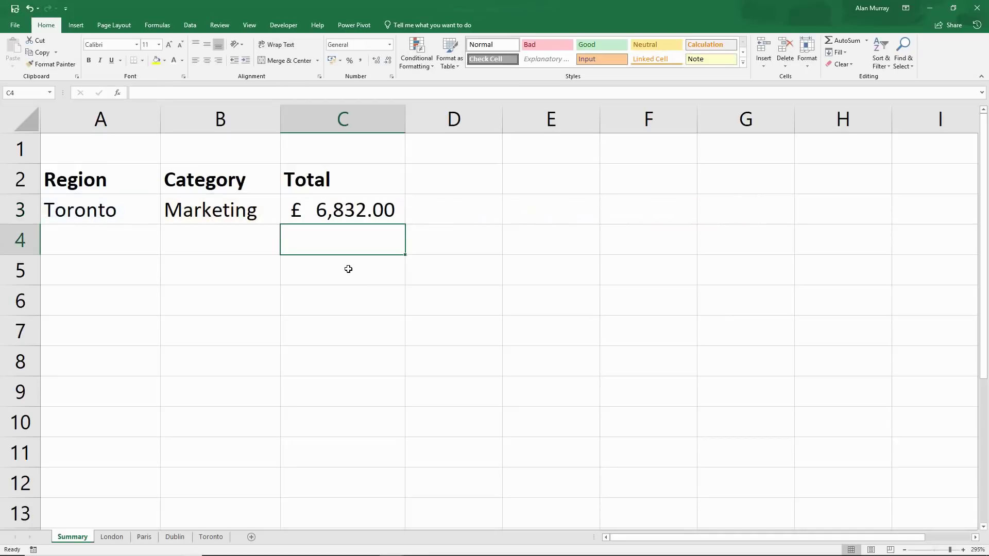
pyautogui.click(236, 211)
pyautogui.click(101, 208)
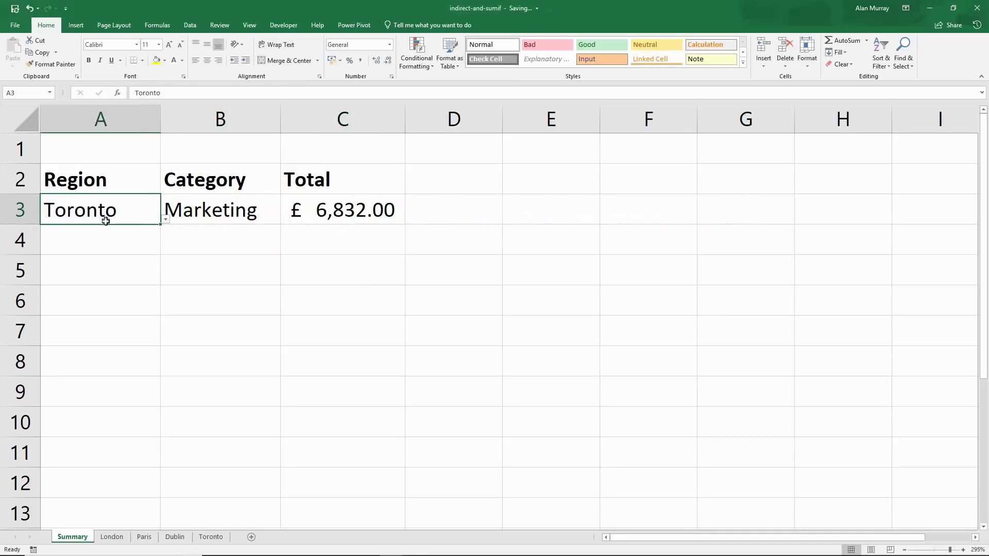
pyautogui.click(270, 205)
pyautogui.click(286, 220)
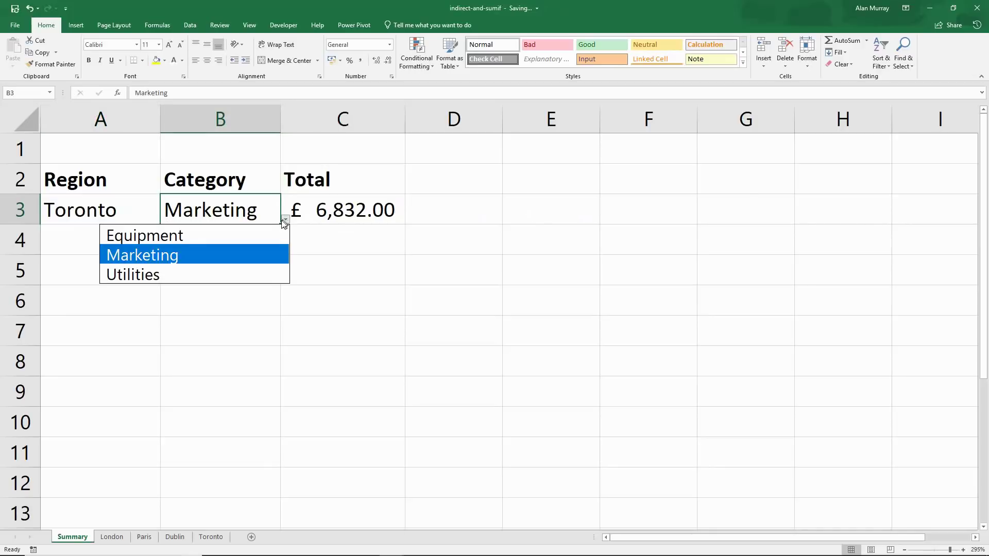
pyautogui.click(247, 237)
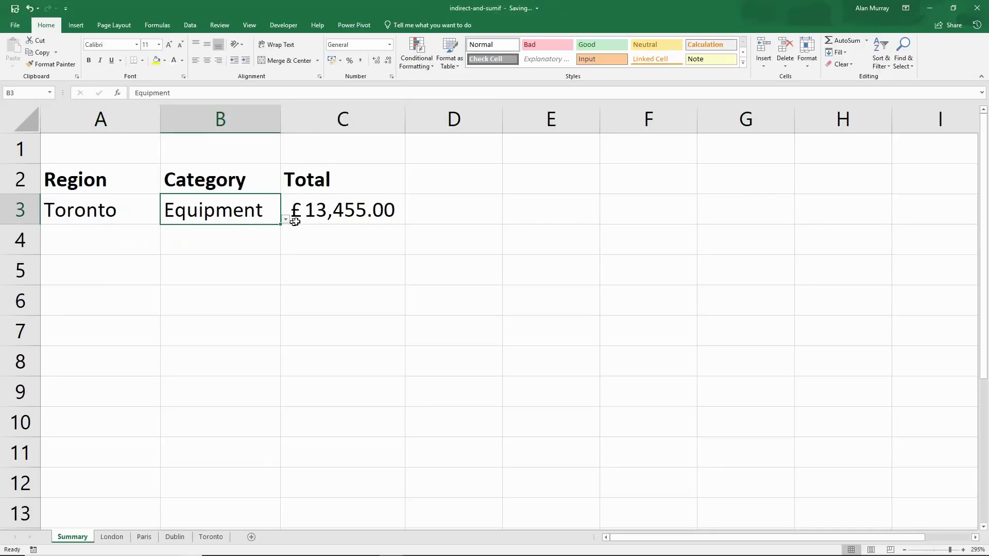
# - Switch the Region in A3 to London, then Paris, and check C3 shows £4,242.00
pyautogui.click(147, 208)
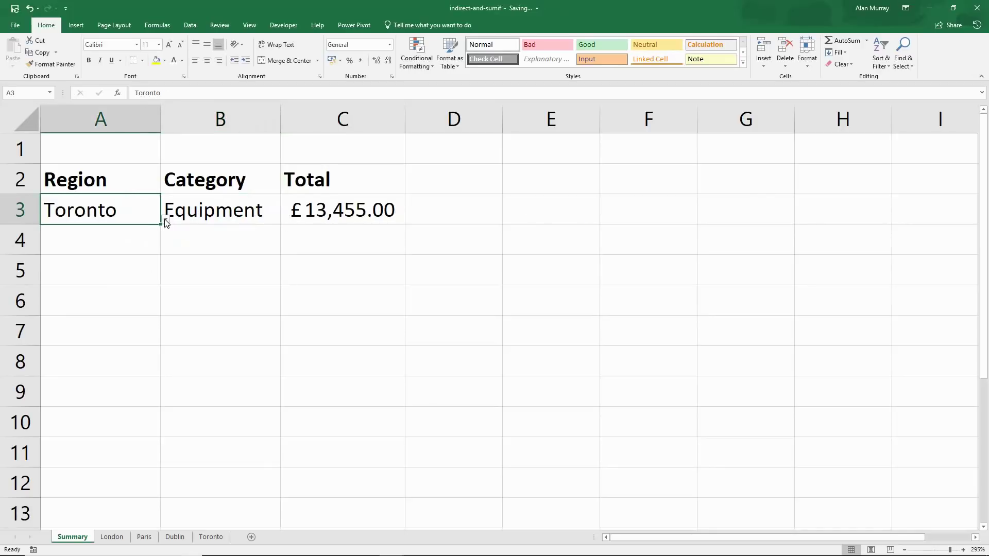
pyautogui.click(166, 220)
pyautogui.click(139, 252)
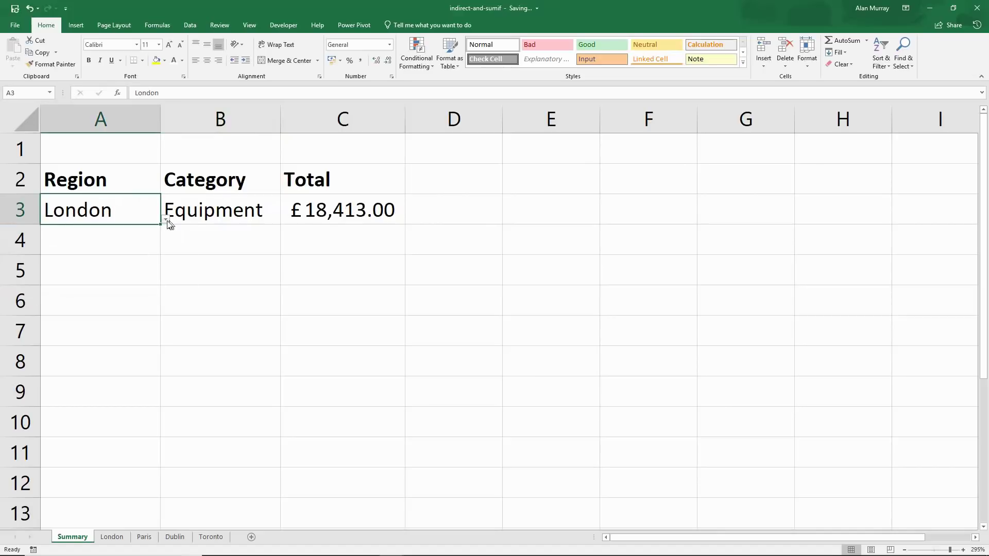
pyautogui.click(166, 220)
pyautogui.click(135, 272)
pyautogui.click(270, 289)
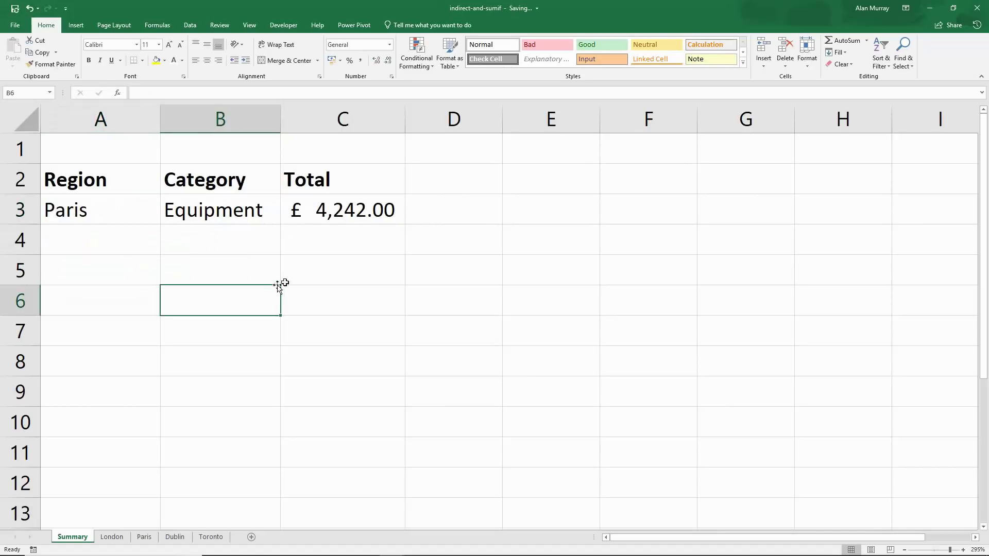
pyautogui.click(347, 217)
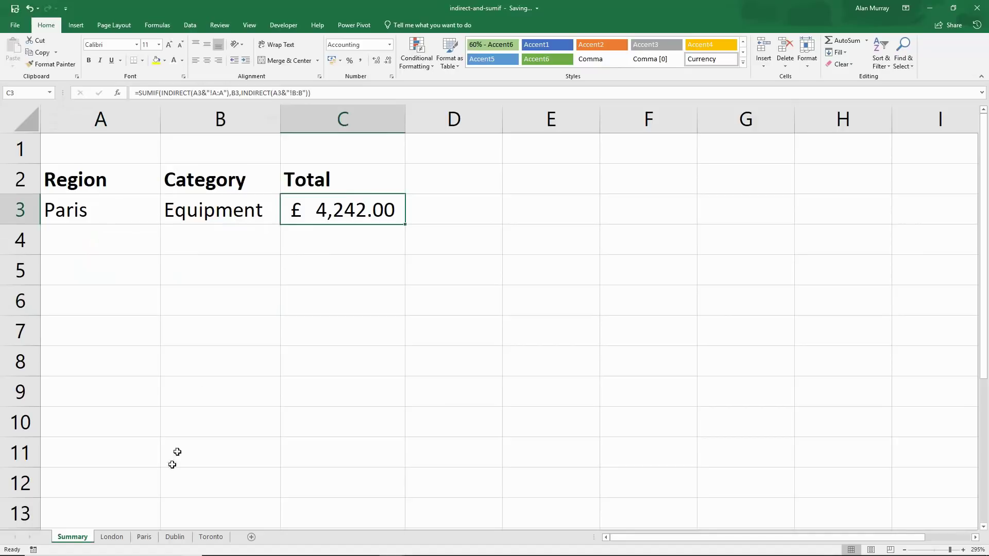
pyautogui.click(140, 216)
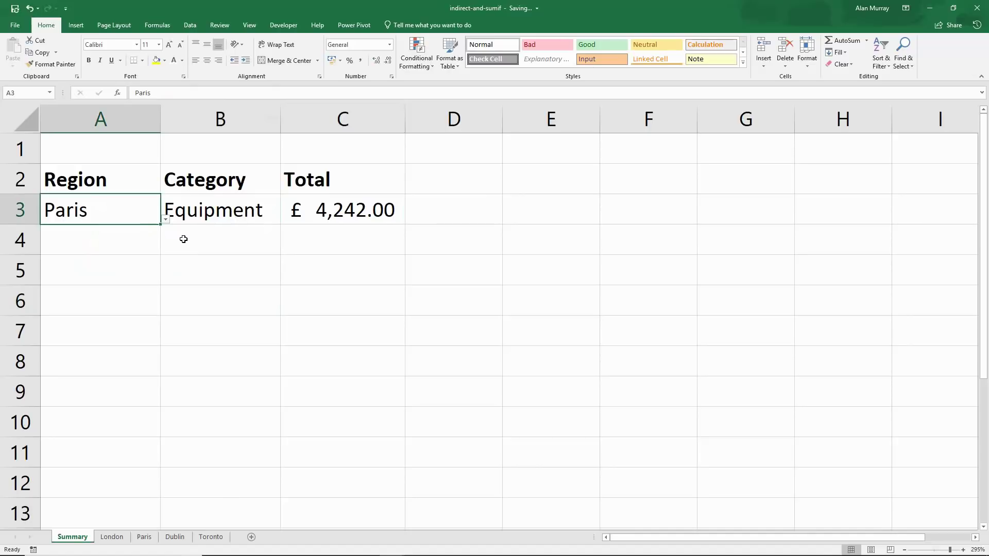
pyautogui.click(308, 209)
pyautogui.doubleClick(352, 211)
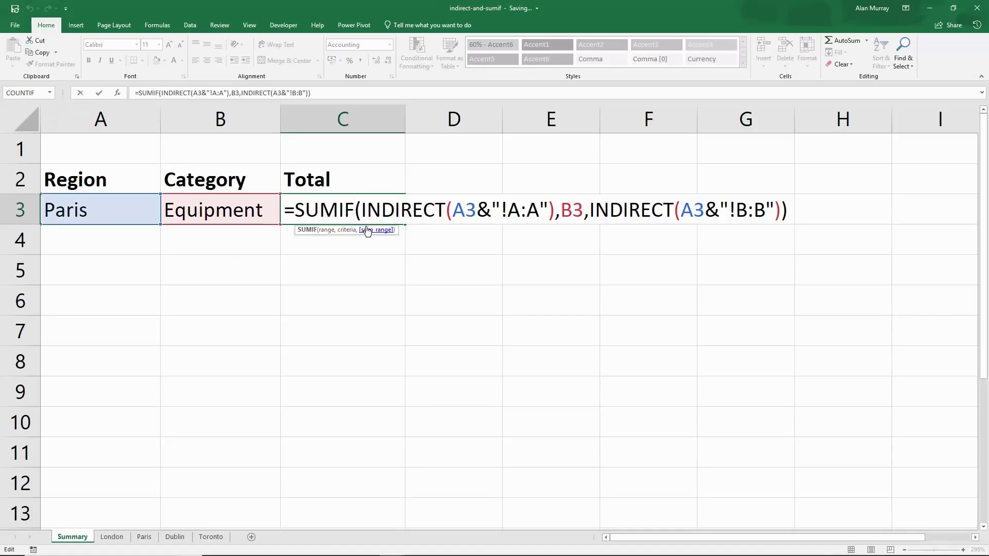
pyautogui.press('Return')
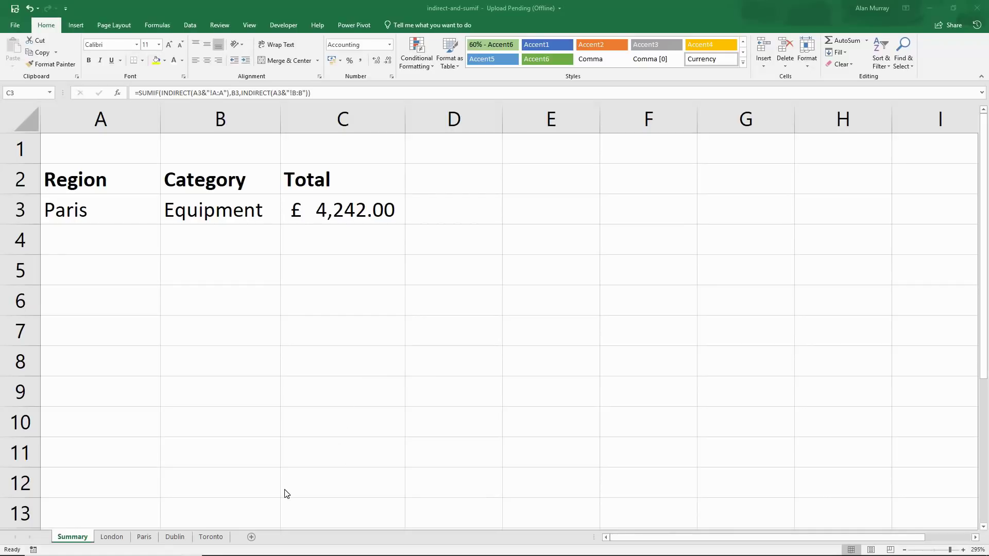
# - Inspect the London expense table, selecting the 2,491 and 2,694 expenses
pyautogui.click(124, 538)
pyautogui.click(138, 215)
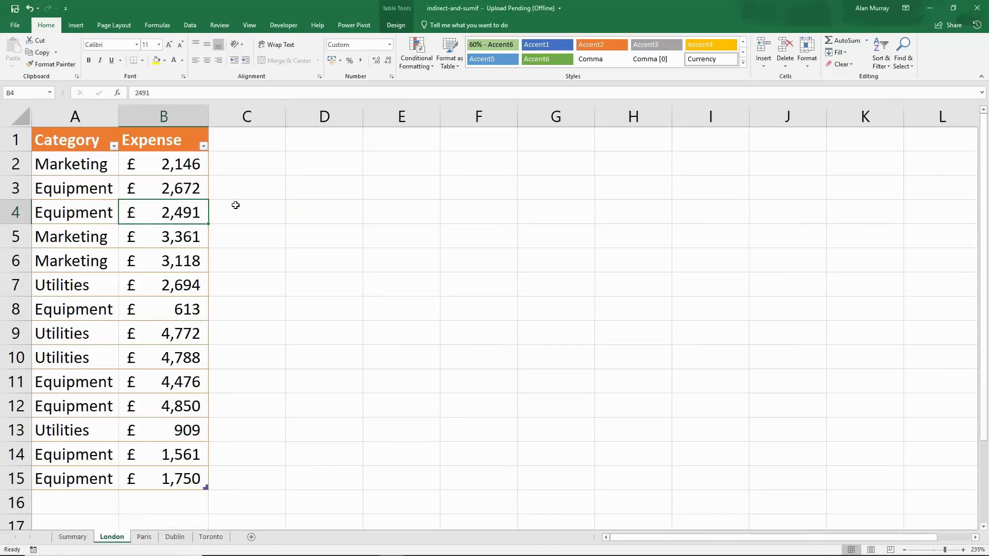
pyautogui.click(179, 280)
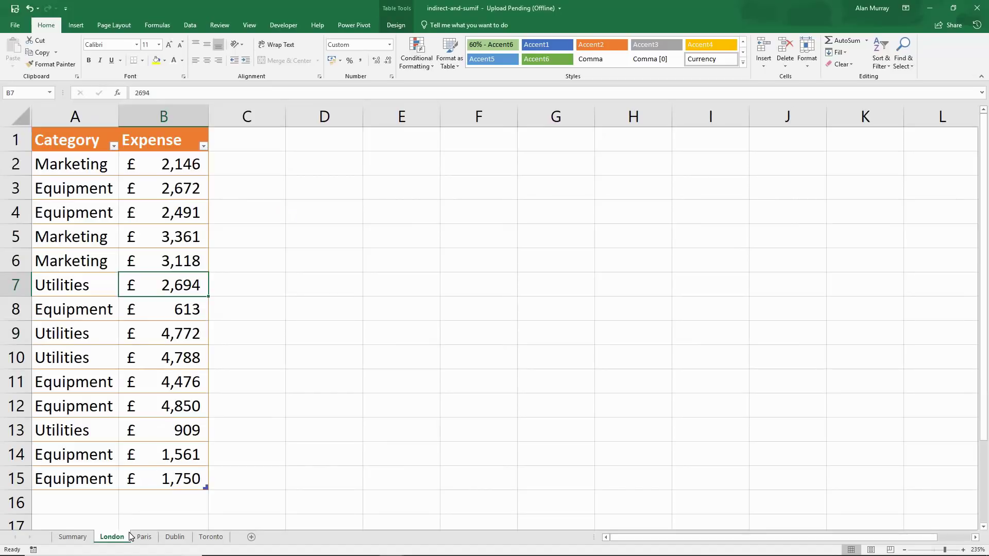
pyautogui.click(396, 25)
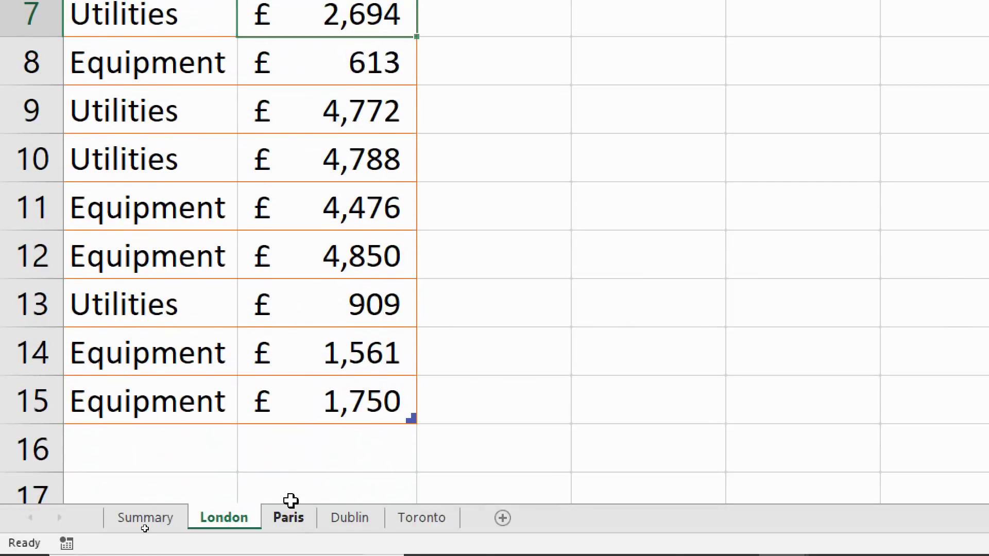
# - Check Paris's 3,281 expense and Utilities entries, then return to the Summary sheet
pyautogui.click(290, 519)
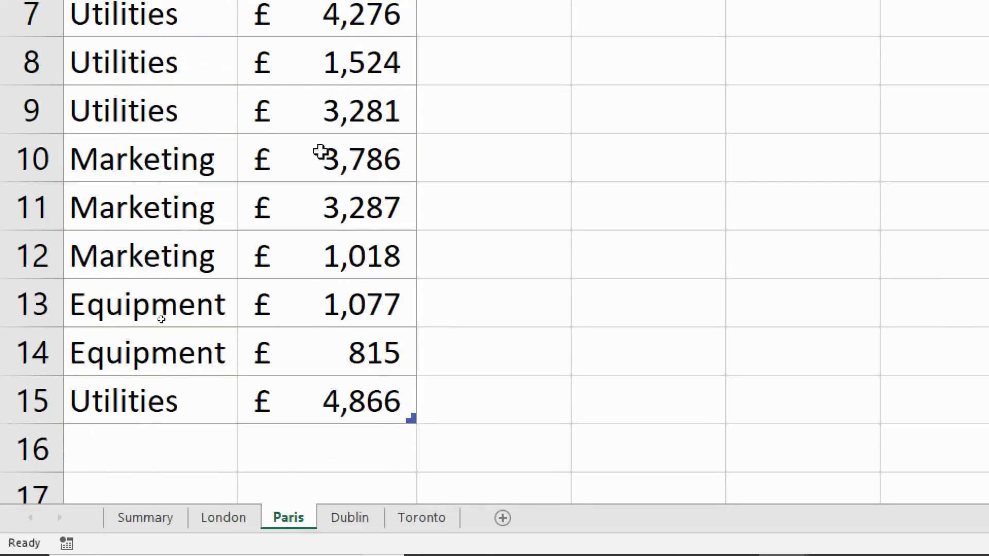
pyautogui.click(332, 105)
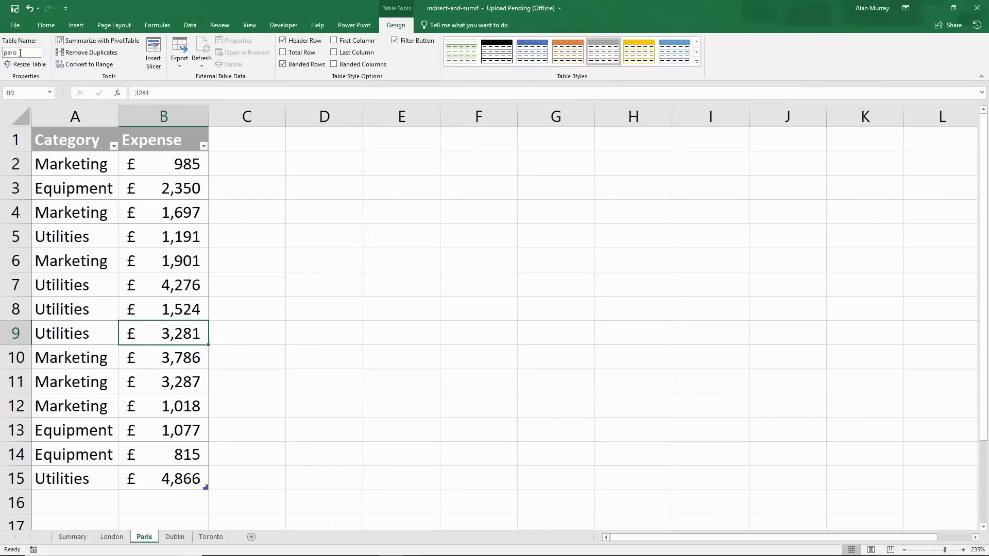
pyautogui.click(105, 307)
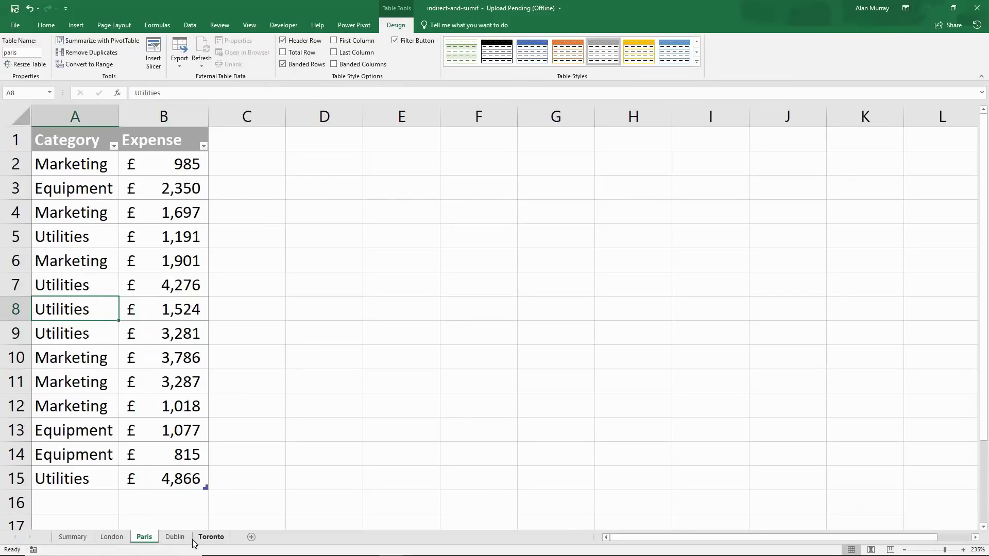
pyautogui.click(90, 335)
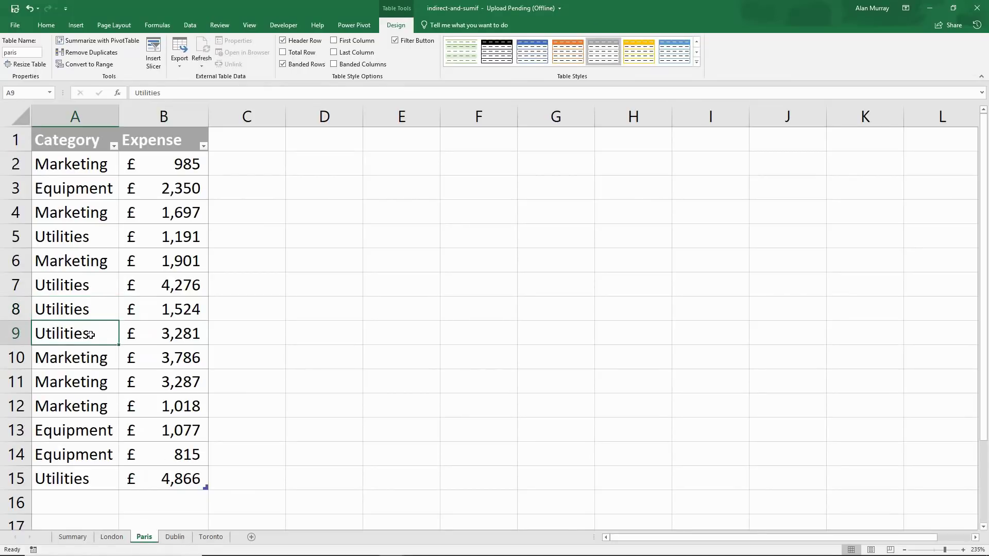
pyautogui.click(77, 538)
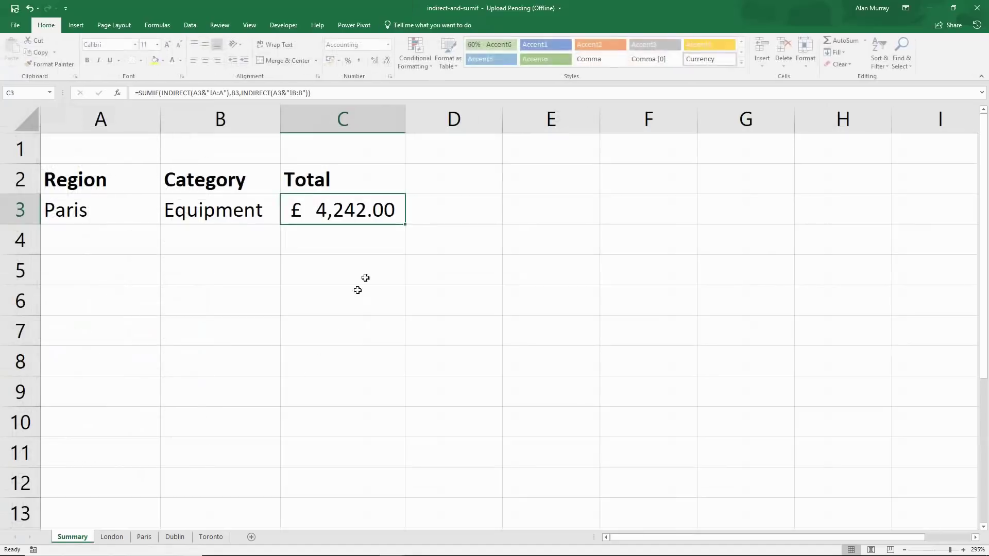
pyautogui.click(422, 218)
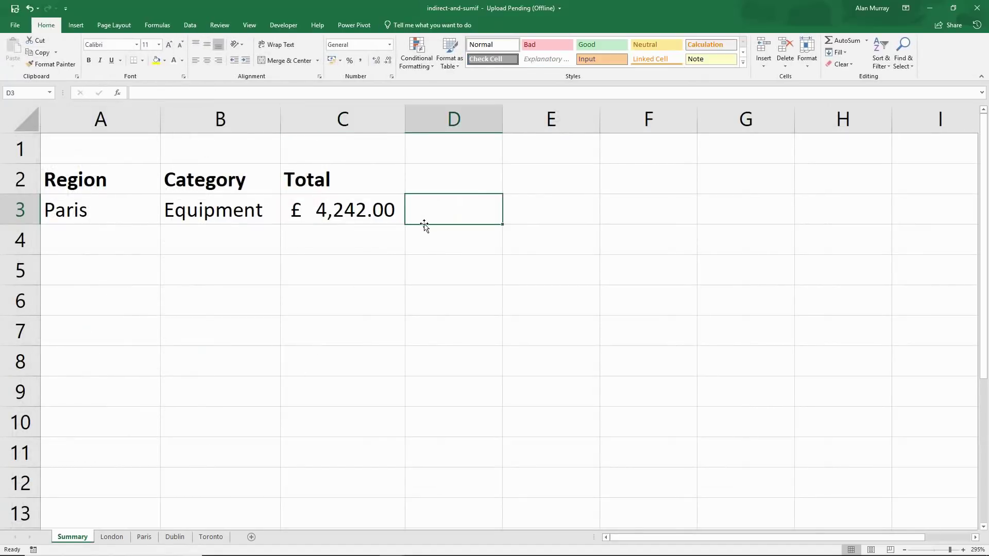
pyautogui.write('=s')
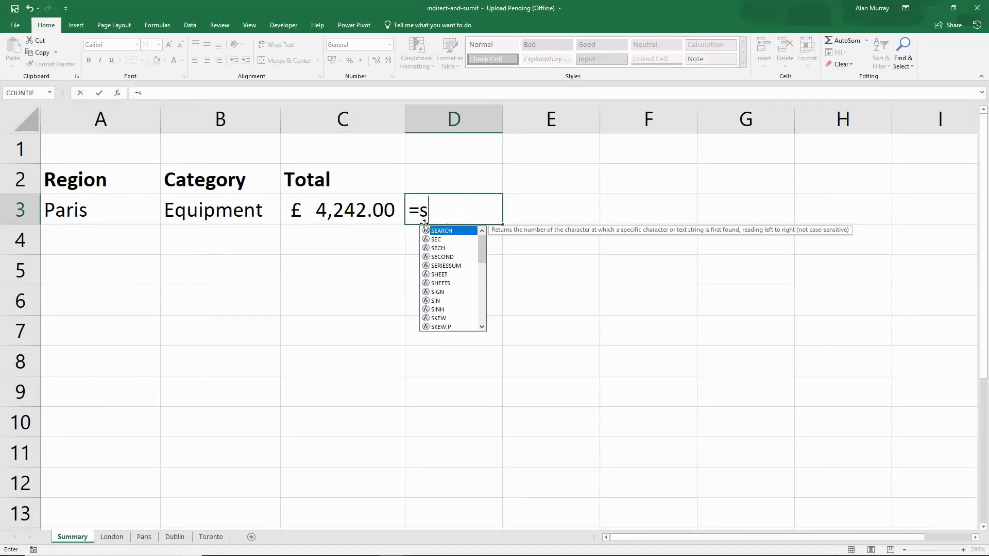
pyautogui.write('umif(')
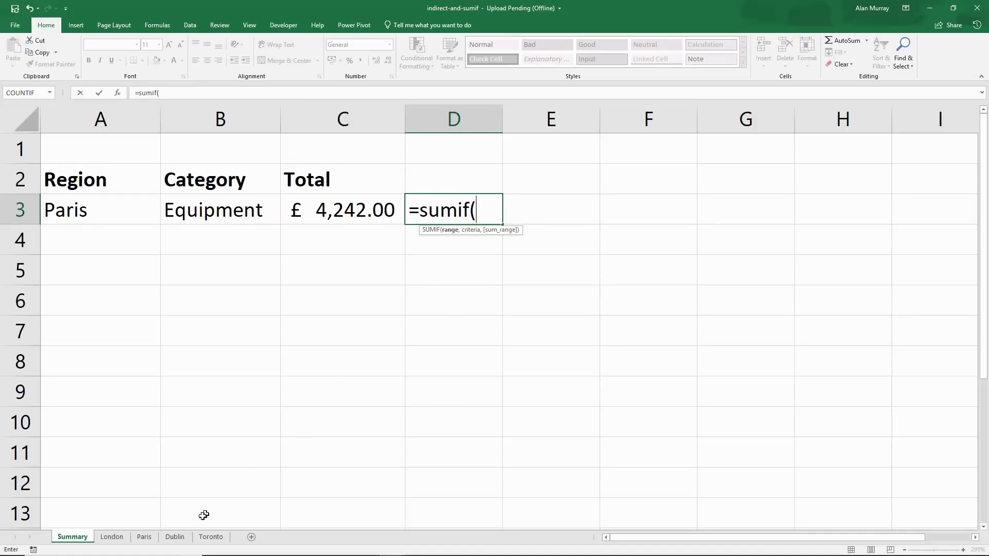
pyautogui.click(175, 537)
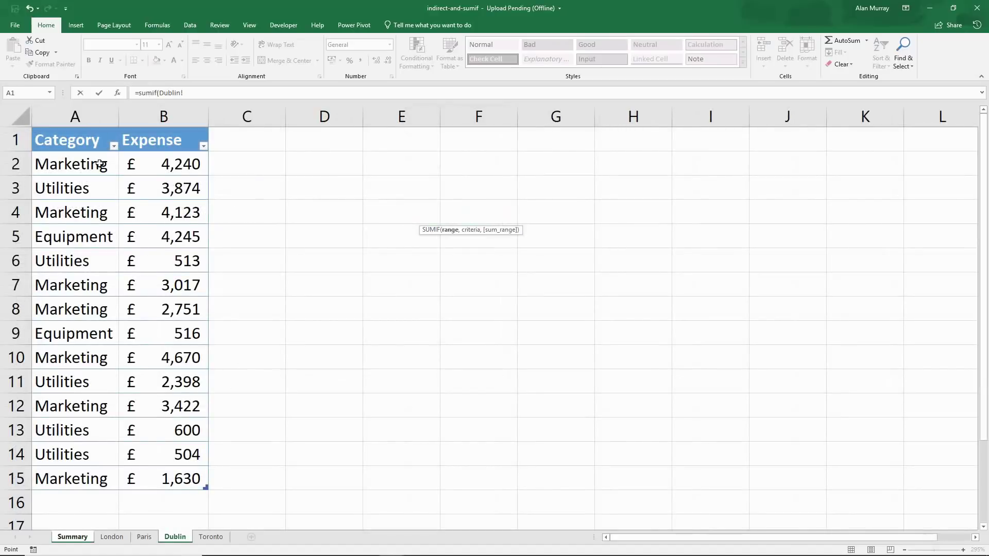
pyautogui.moveTo(98, 164); pyautogui.dragTo(89, 474)
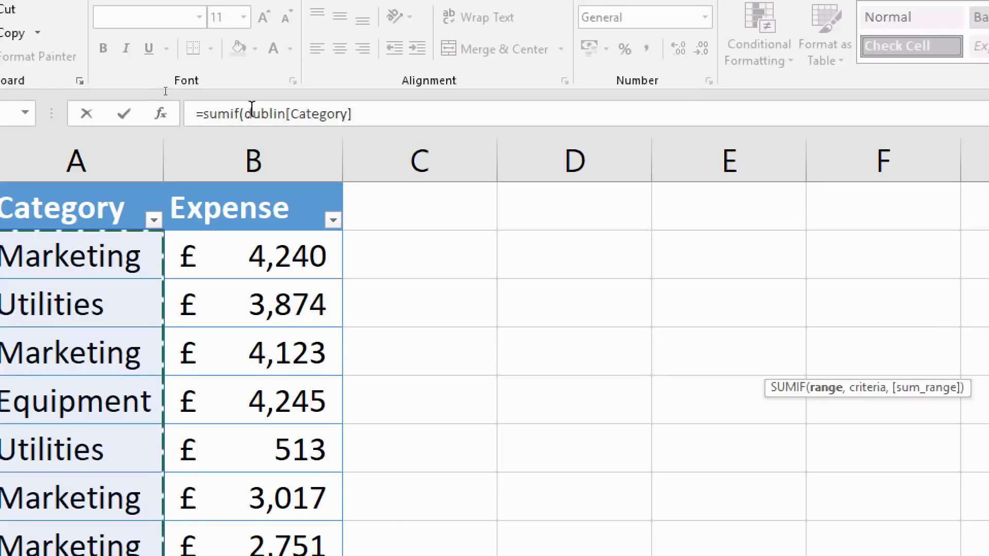
pyautogui.click(285, 115)
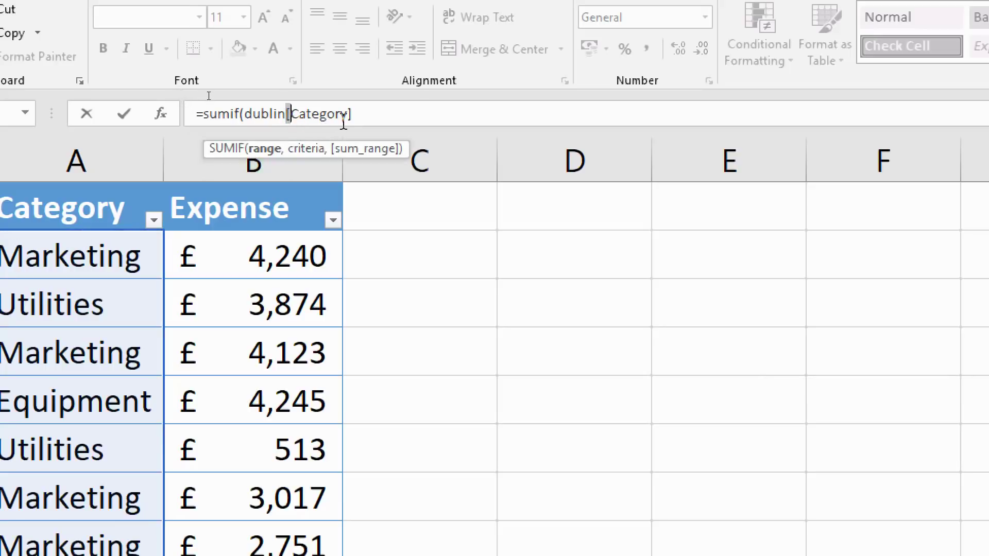
pyautogui.moveTo(292, 112); pyautogui.dragTo(349, 114)
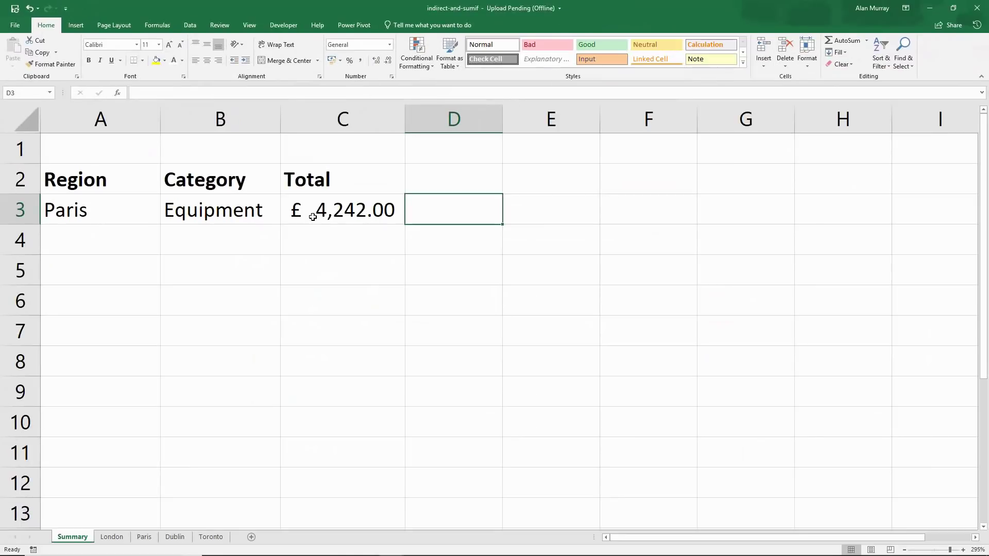
# - Replace "!A:A" with "[Category]" and "!B:B" with "[Expense]" in C3's INDIRECT references
pyautogui.doubleClick(313, 217)
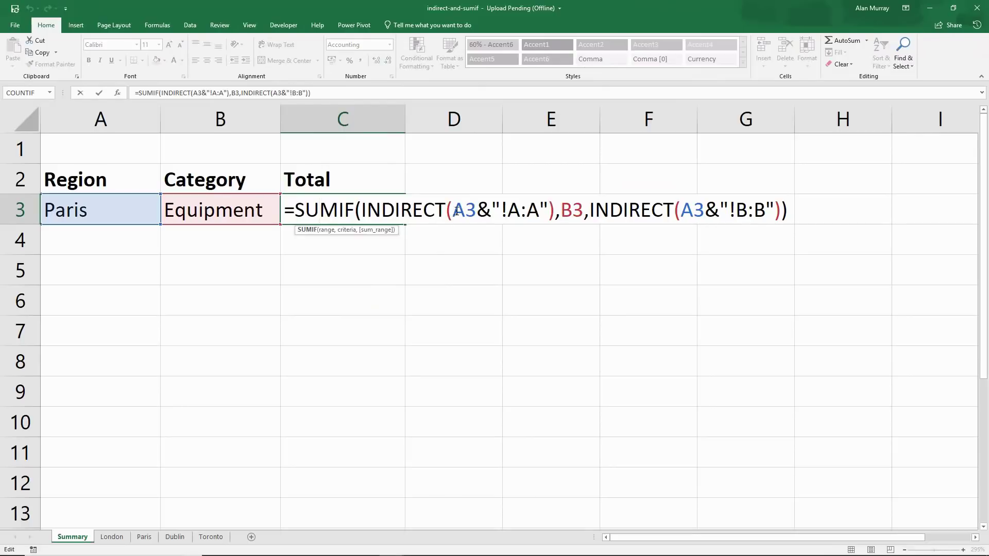
pyautogui.moveTo(453, 211); pyautogui.dragTo(537, 211)
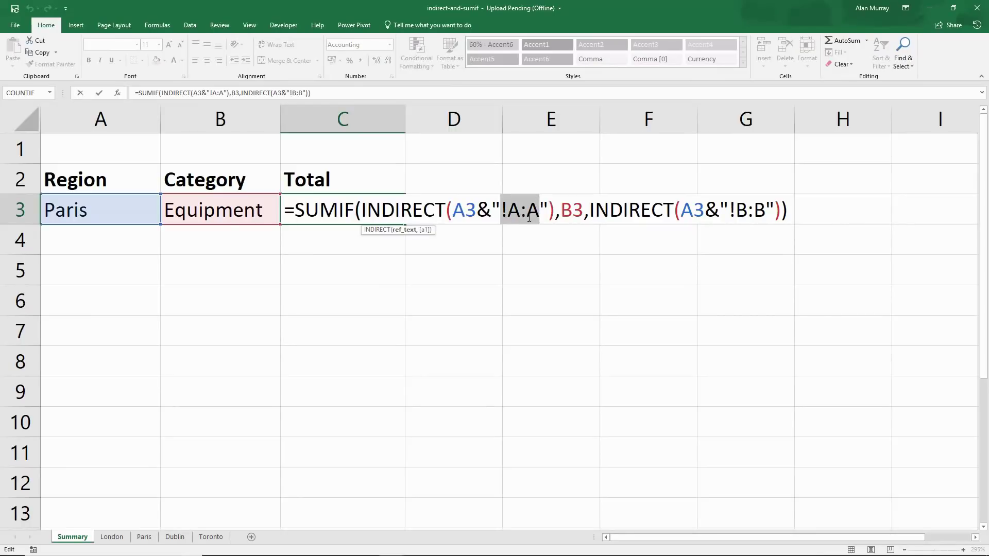
pyautogui.write('[')
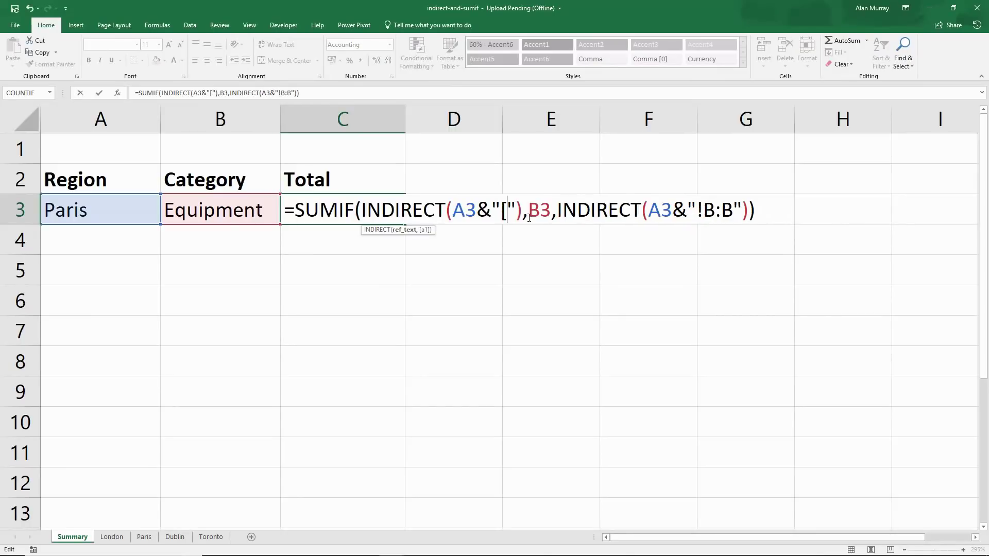
pyautogui.write('Cato')
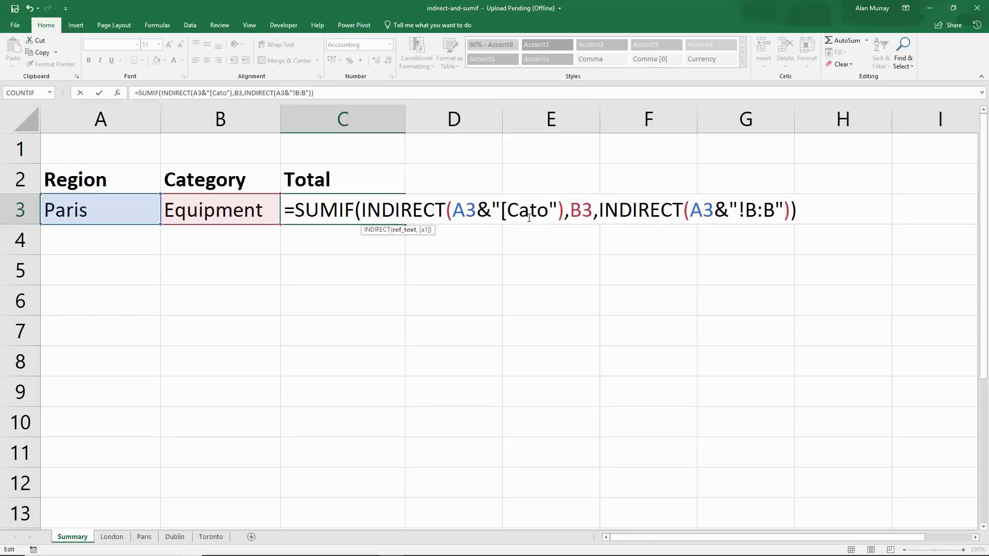
pyautogui.press('BackSpace')
pyautogui.write('egory')
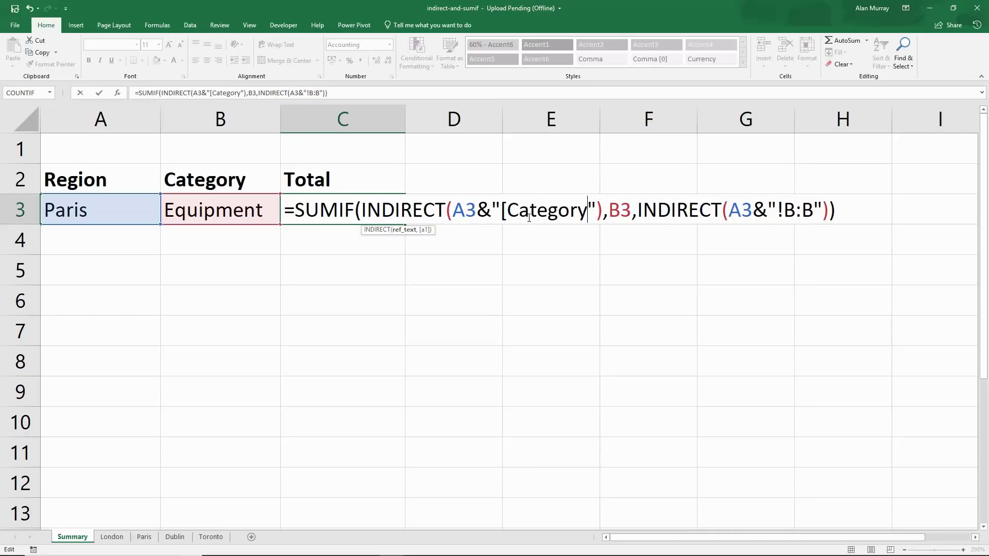
pyautogui.write(']')
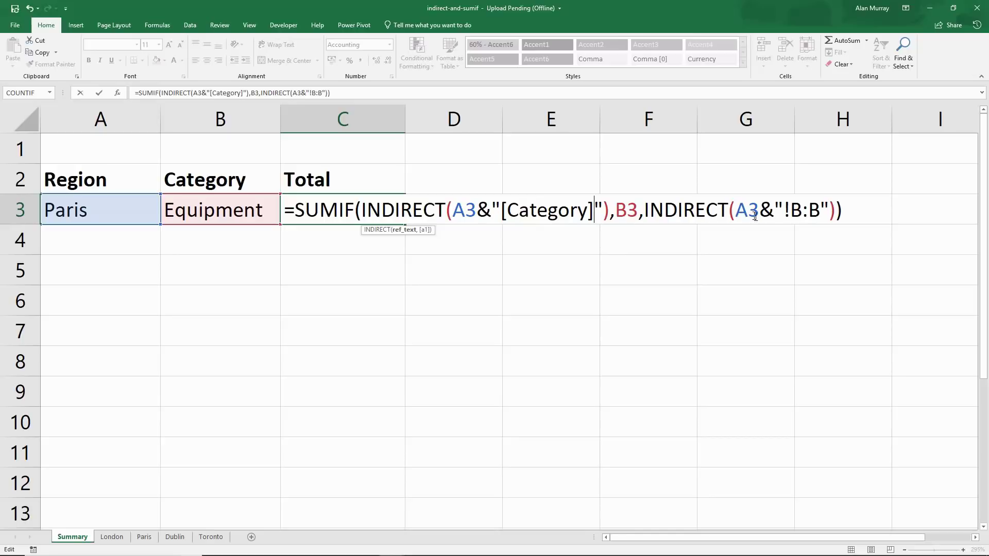
pyautogui.moveTo(783, 211); pyautogui.dragTo(820, 211)
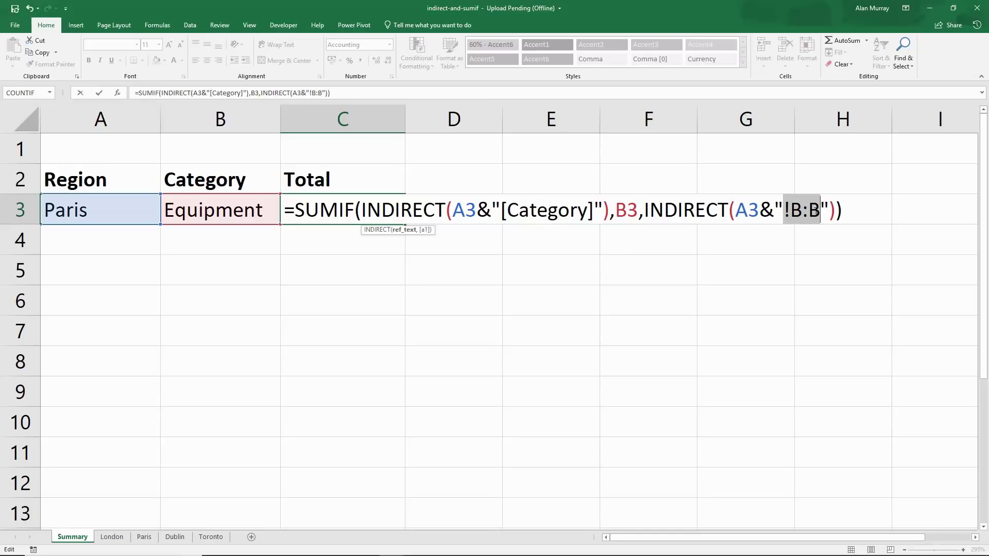
pyautogui.write('[')
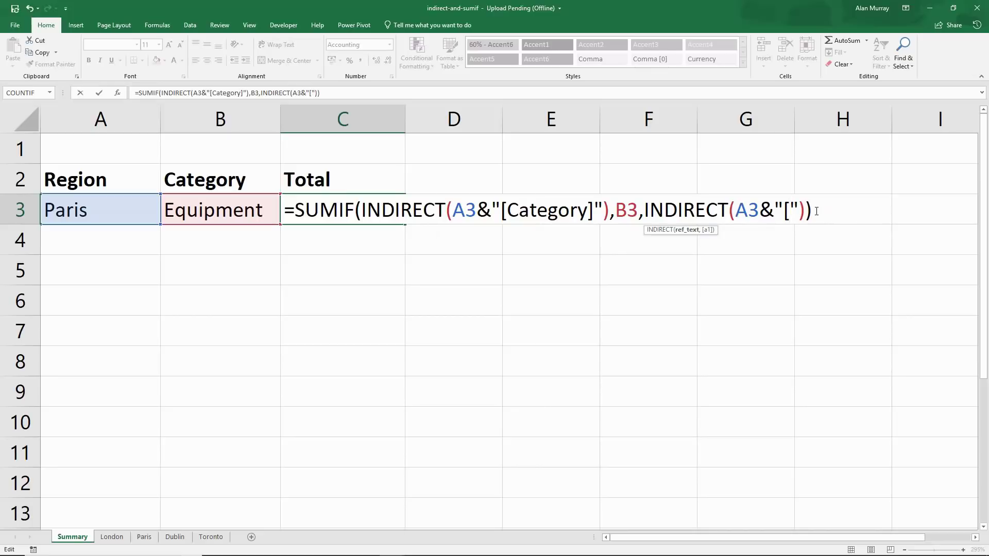
pyautogui.write('Exp')
pyautogui.write('ense')
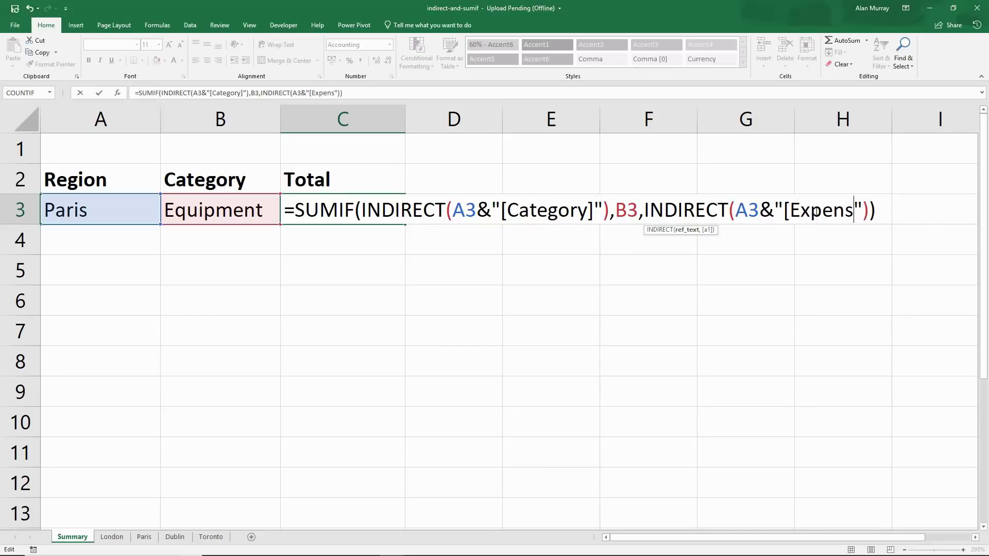
pyautogui.write(']')
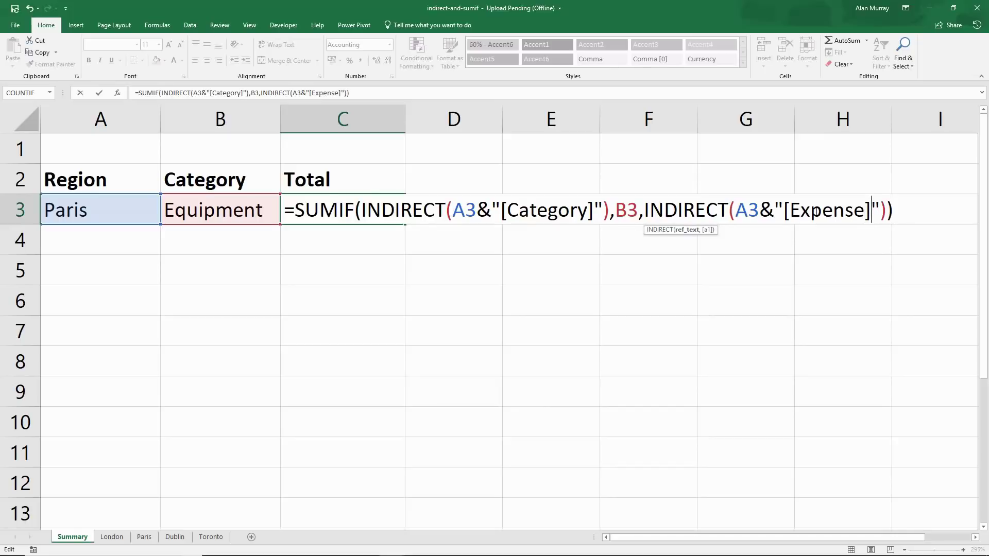
pyautogui.press('Return')
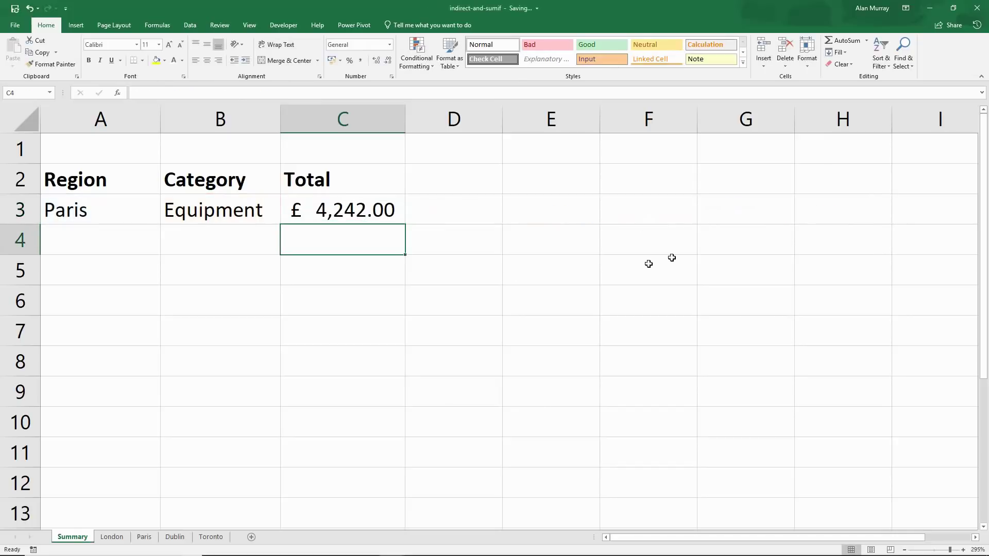
# - Change the Category in B3 to Marketing, then to Utilities
pyautogui.click(247, 210)
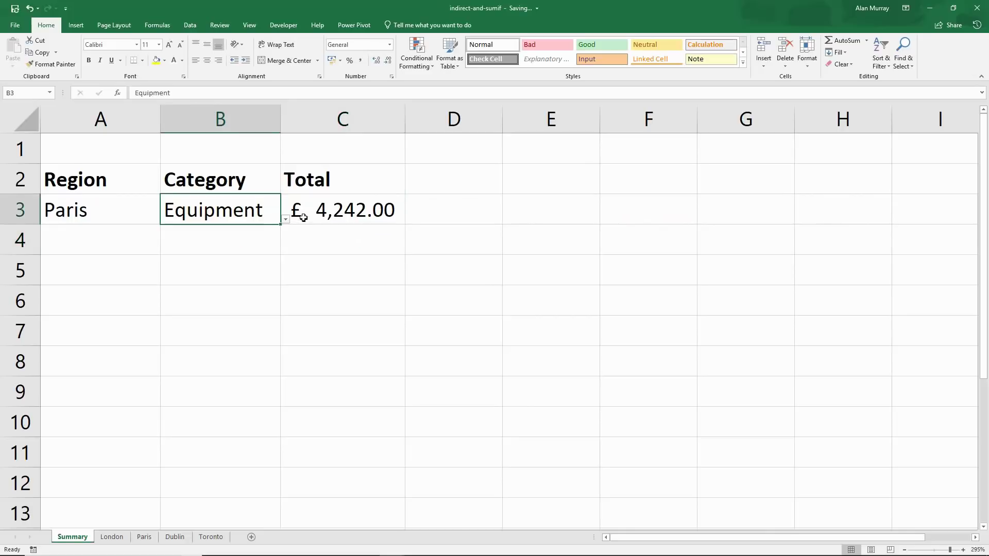
pyautogui.click(286, 219)
pyautogui.click(261, 256)
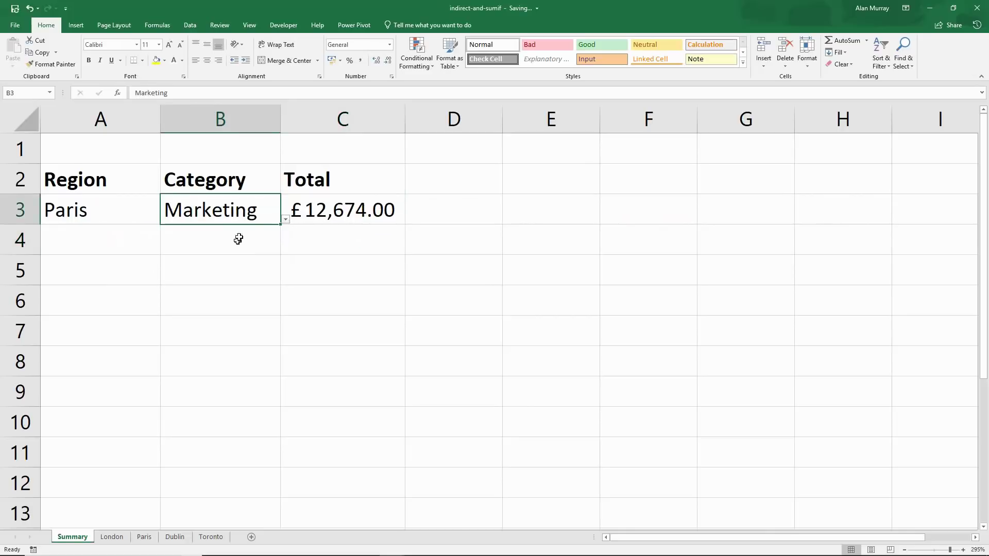
pyautogui.click(286, 220)
pyautogui.click(246, 272)
# - Set the Region in A3 to Toronto, then London, and inspect C3's [Category] and A3 references
pyautogui.click(140, 210)
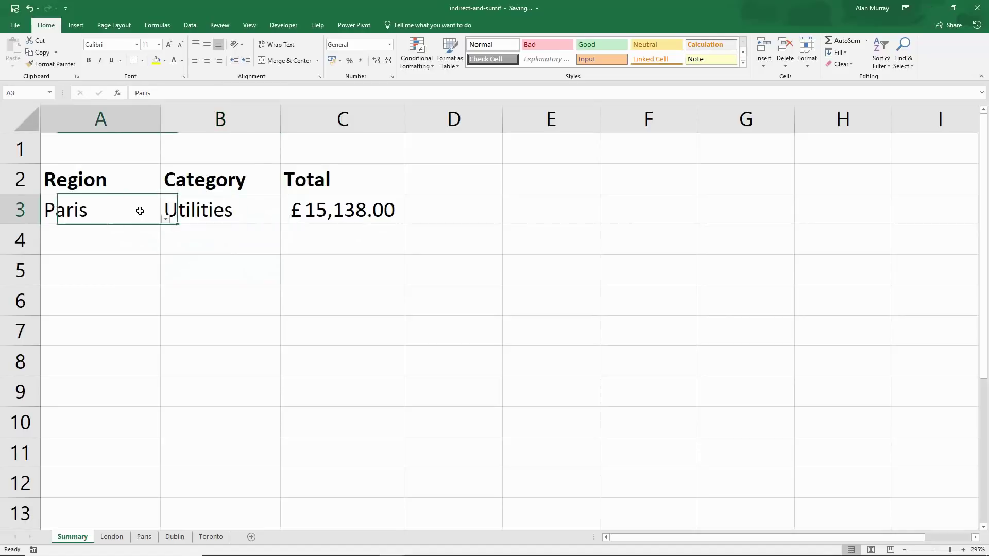
pyautogui.click(165, 220)
pyautogui.click(126, 281)
pyautogui.click(163, 220)
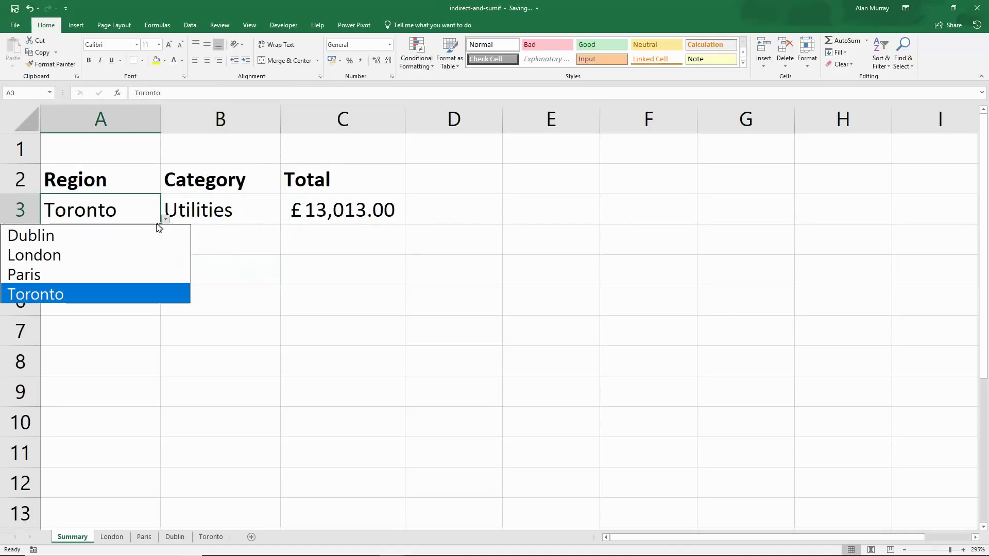
pyautogui.click(132, 251)
pyautogui.doubleClick(343, 211)
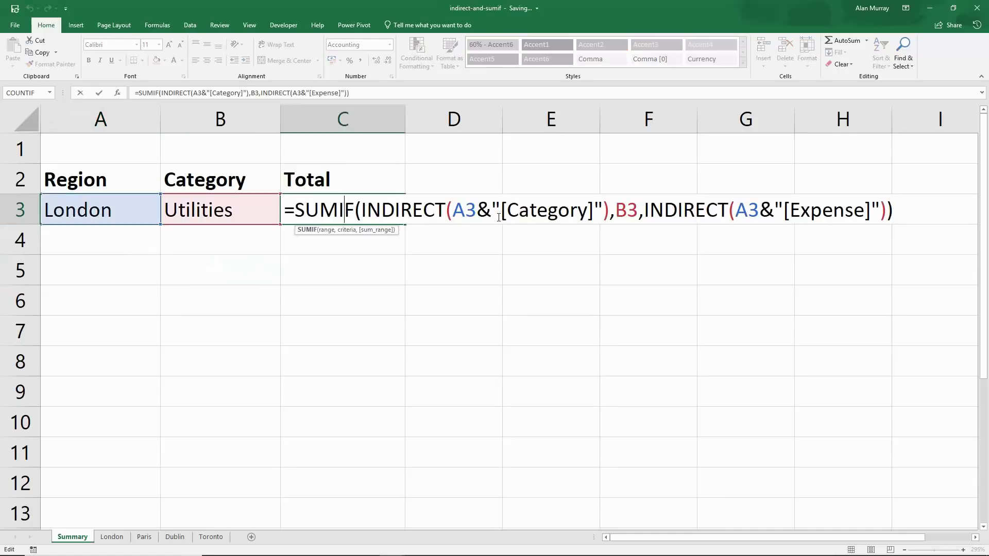
pyautogui.moveTo(499, 216); pyautogui.dragTo(597, 252)
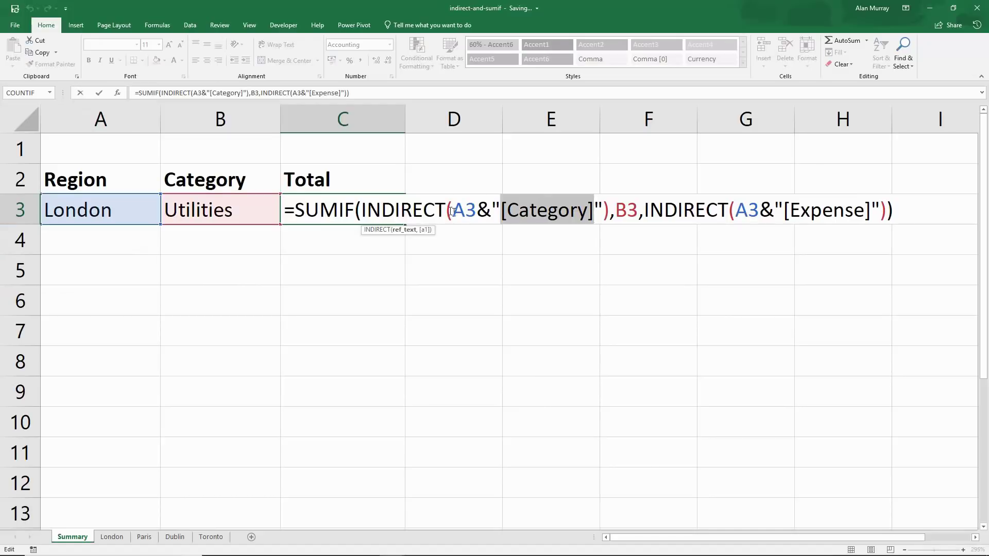
pyautogui.moveTo(452, 211); pyautogui.dragTo(477, 212)
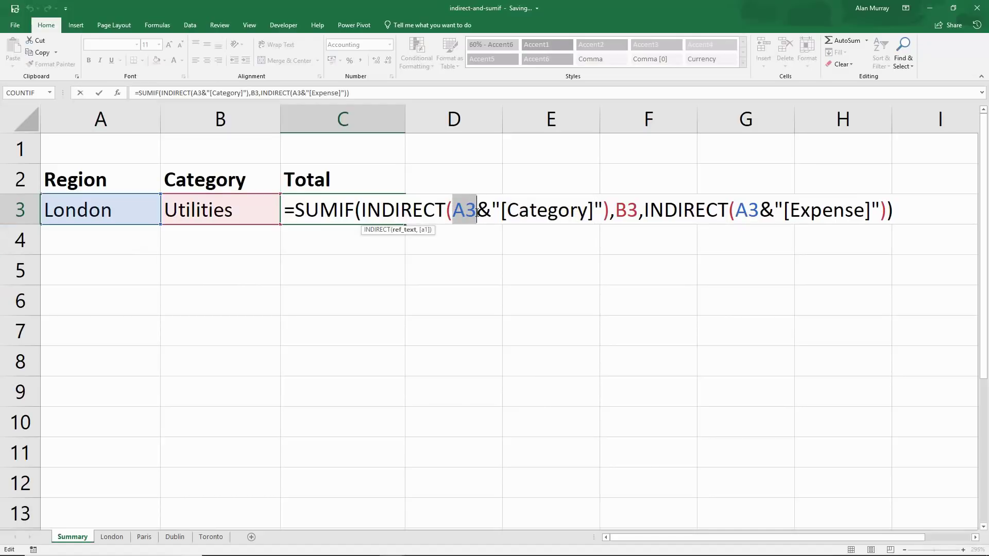